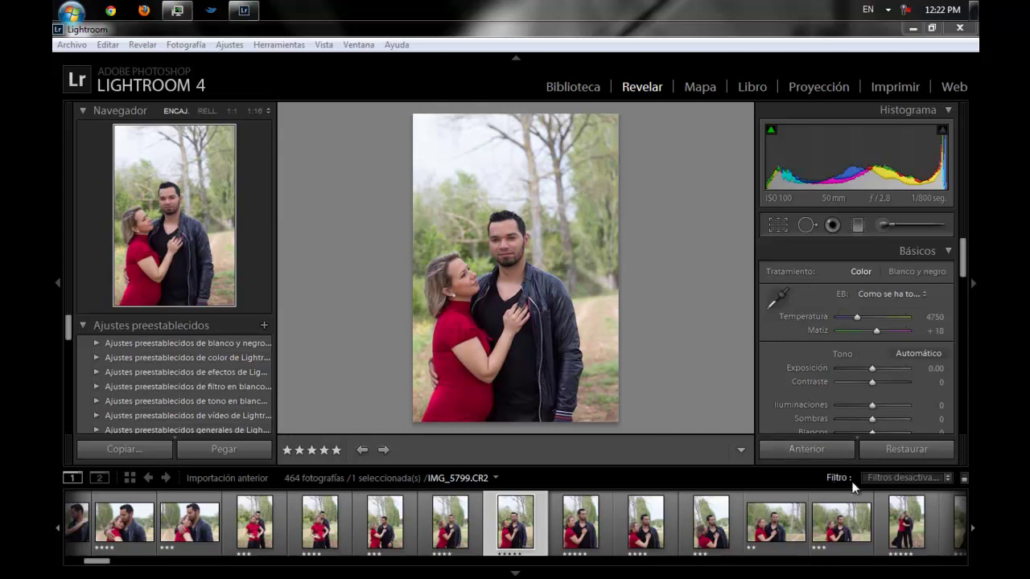
# - Filter the filmstrip by rating to 5 stars and up, then scroll through the 134 results
pyautogui.click(948, 478)
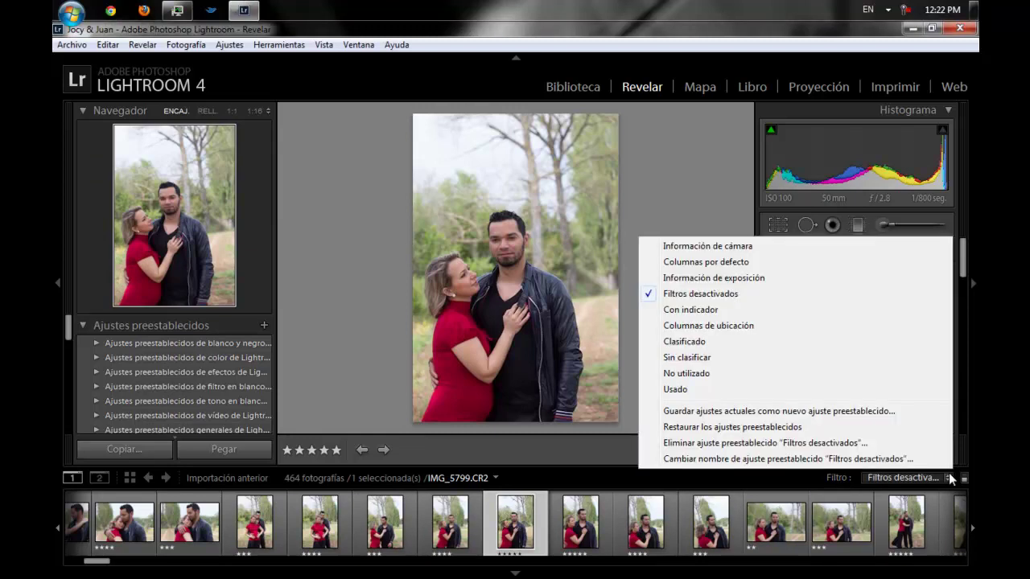
pyautogui.click(885, 343)
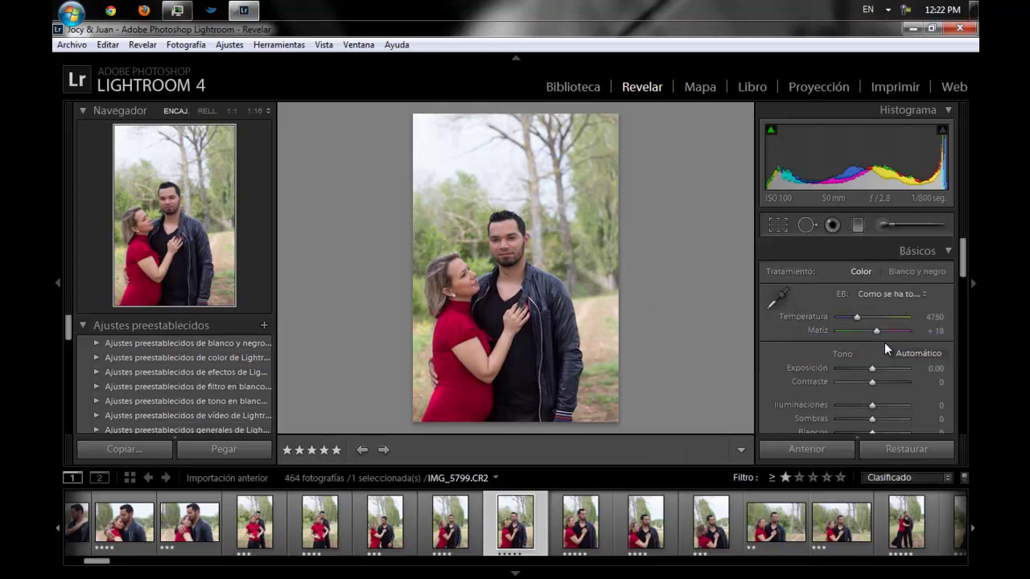
pyautogui.click(841, 477)
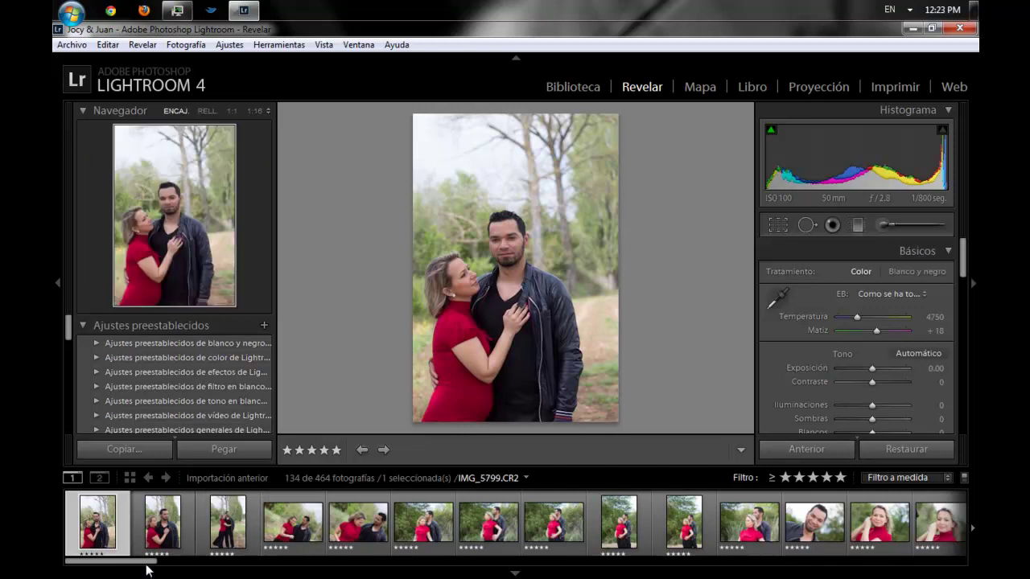
pyautogui.moveTo(146, 569)
pyautogui.mouseDown()
pyautogui.moveTo(358, 571)
pyautogui.moveTo(449, 552)
pyautogui.moveTo(442, 567)
pyautogui.moveTo(519, 556)
pyautogui.mouseUp()
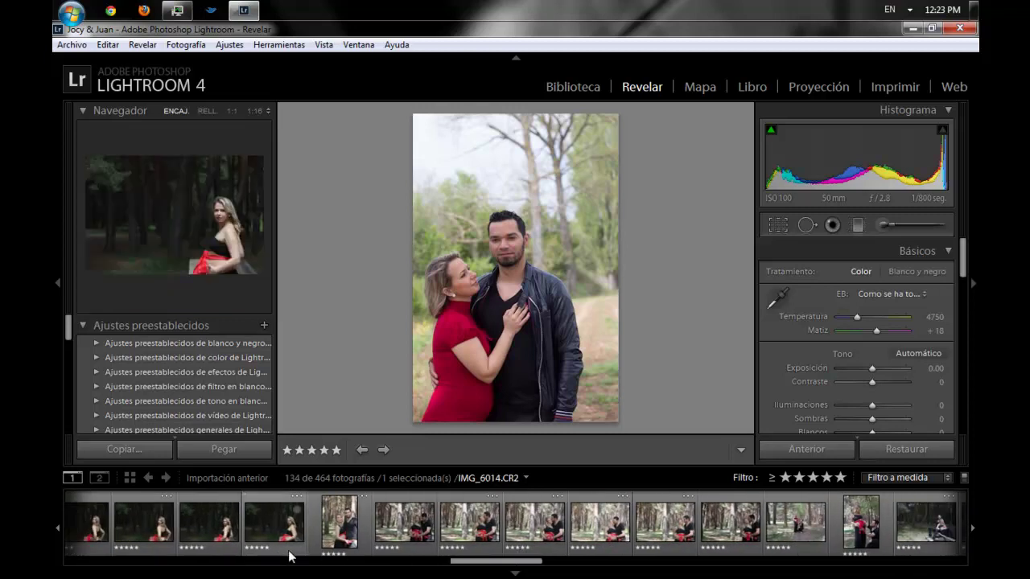
pyautogui.moveTo(458, 561); pyautogui.dragTo(53, 574)
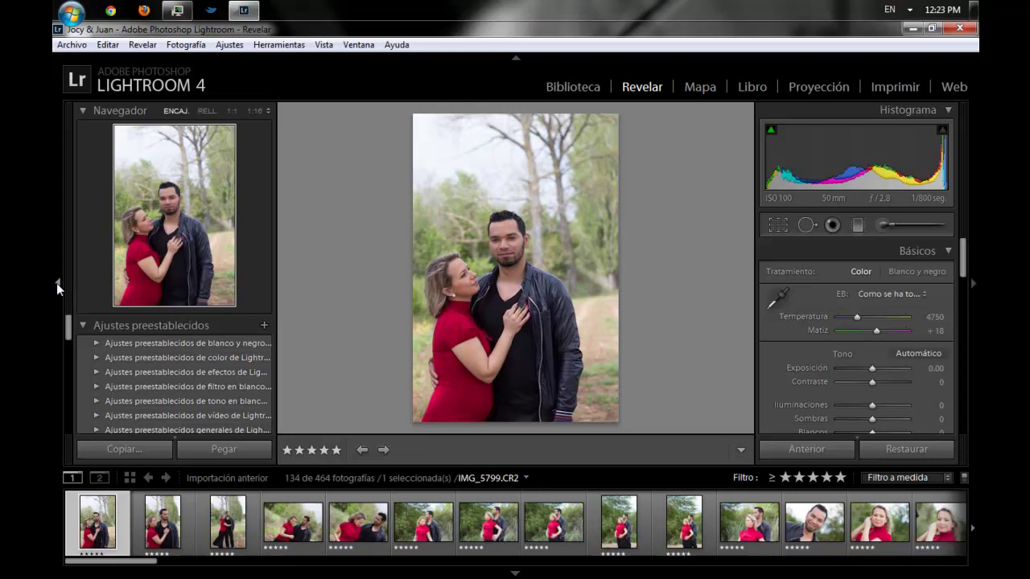
# - Widen the filter to 4 stars and up and open IMG_5790.CR2
pyautogui.click(176, 523)
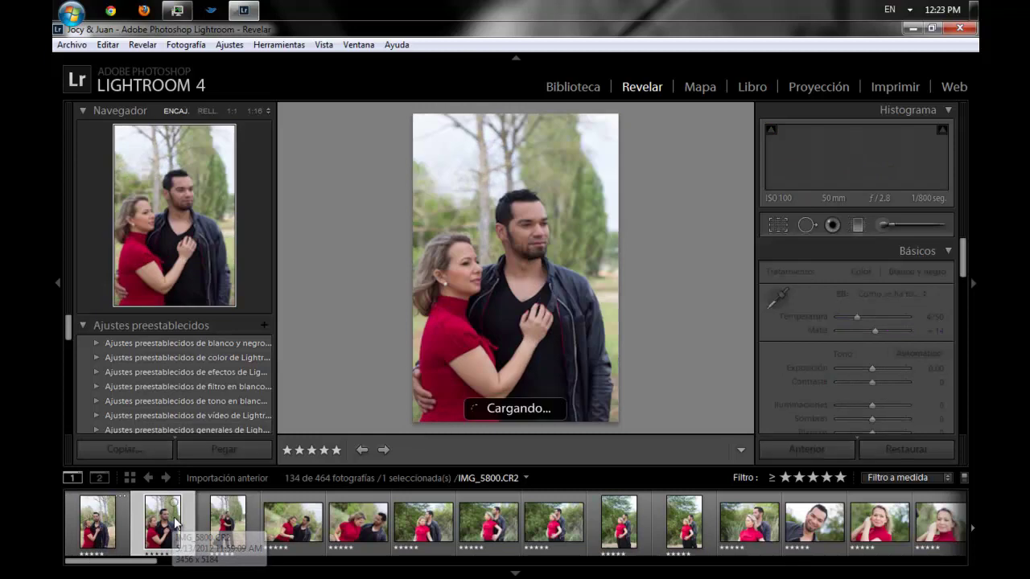
pyautogui.click(86, 536)
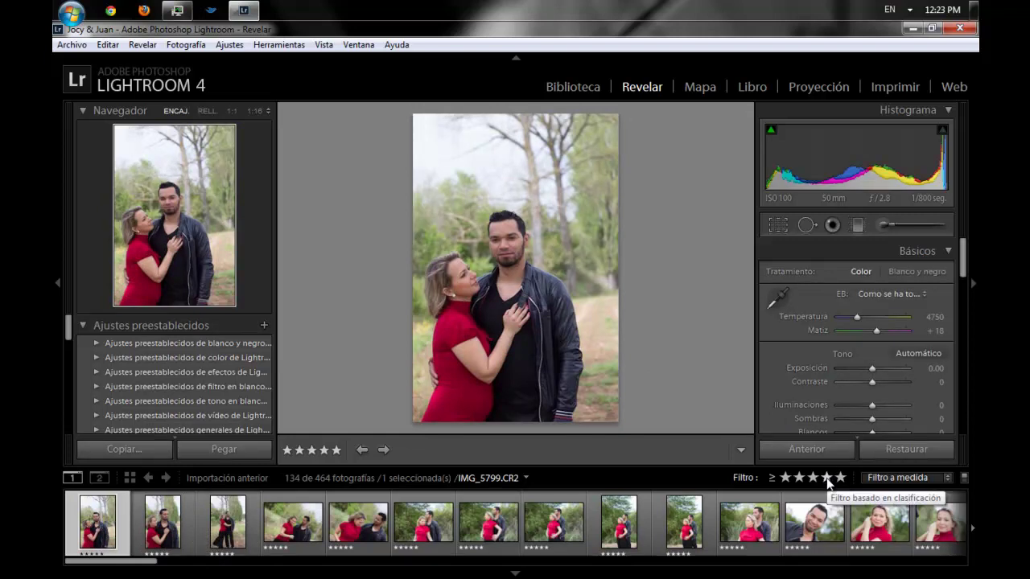
pyautogui.click(827, 478)
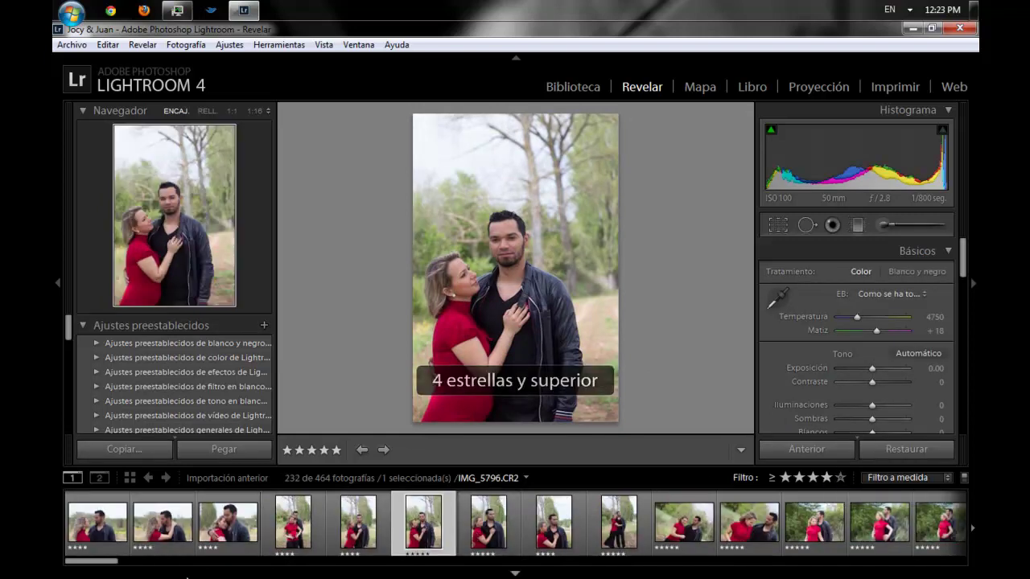
pyautogui.click(114, 539)
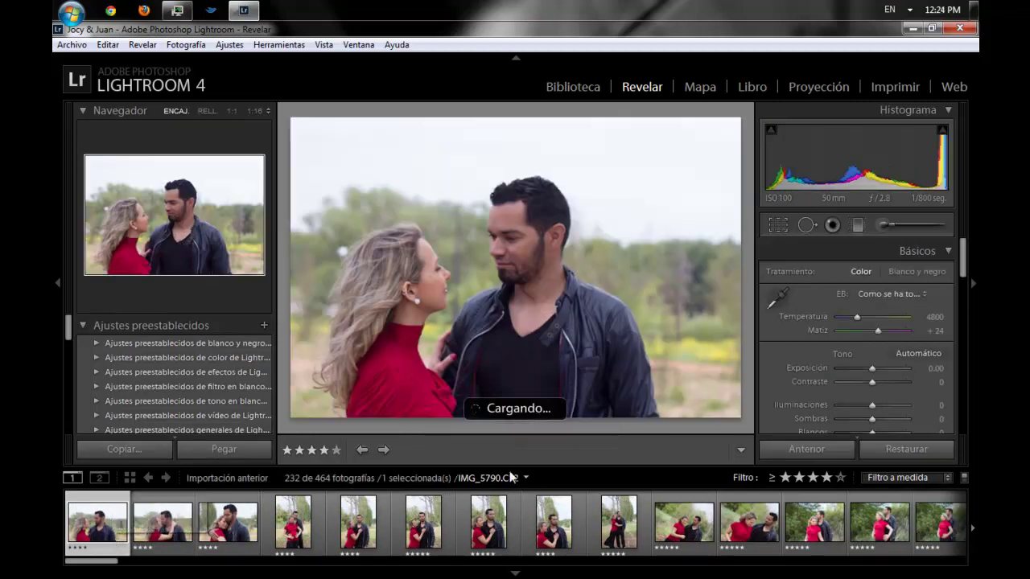
# - Hide the left panel and filmstrip and switch the window to full-screen mode
pyautogui.click(58, 286)
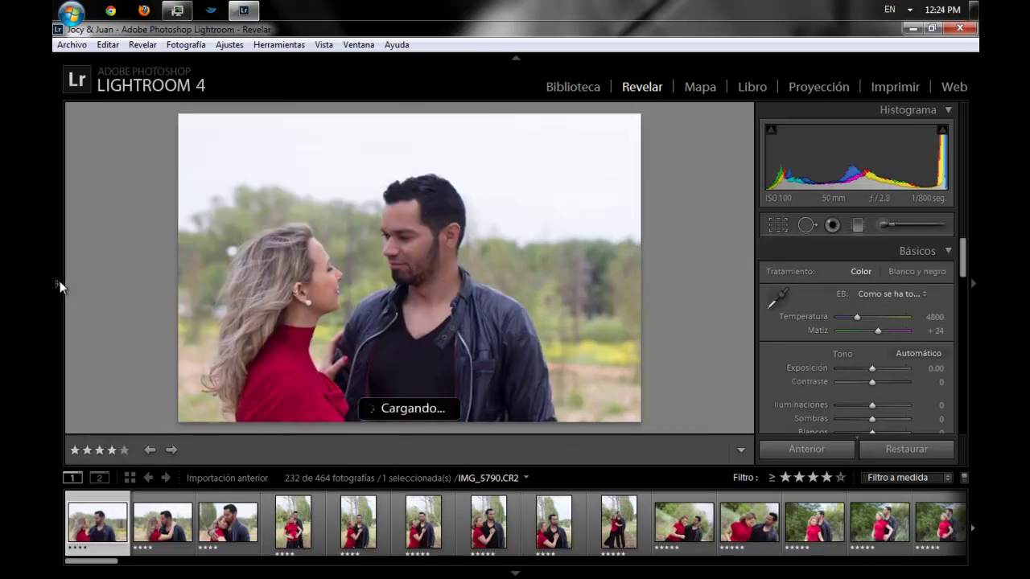
pyautogui.click(515, 574)
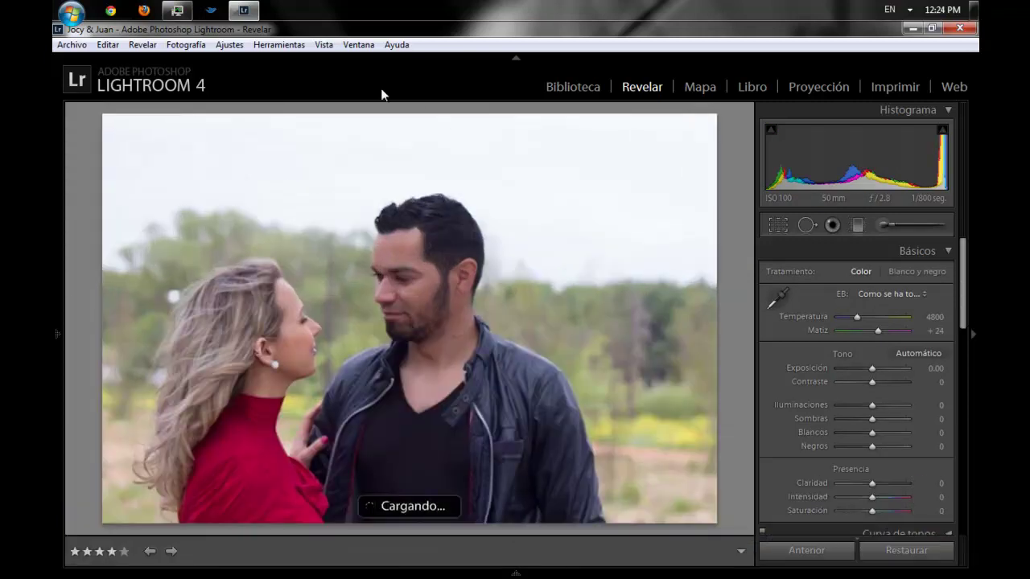
pyautogui.click(346, 45)
pyautogui.moveTo(483, 104)
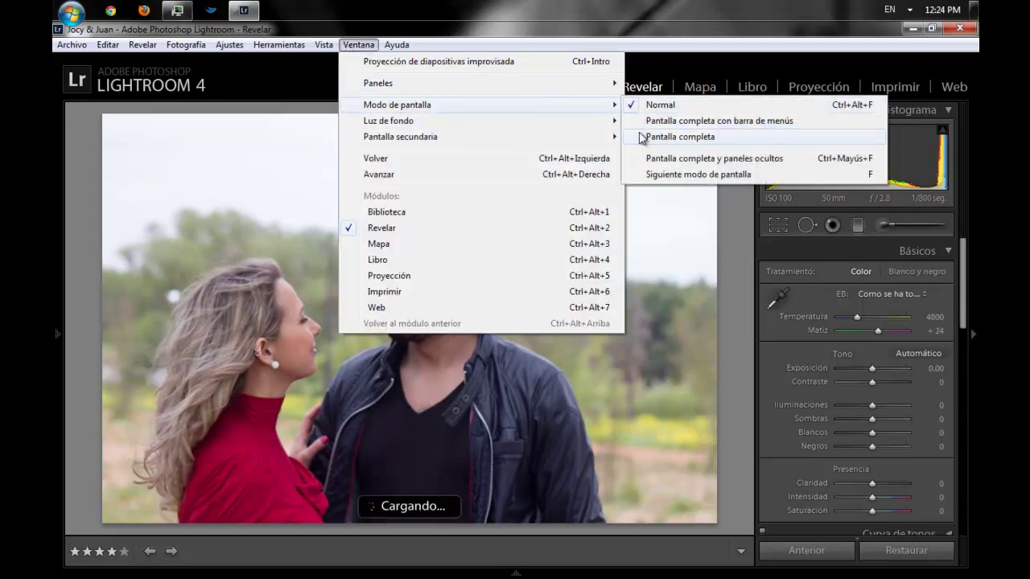
pyautogui.click(643, 138)
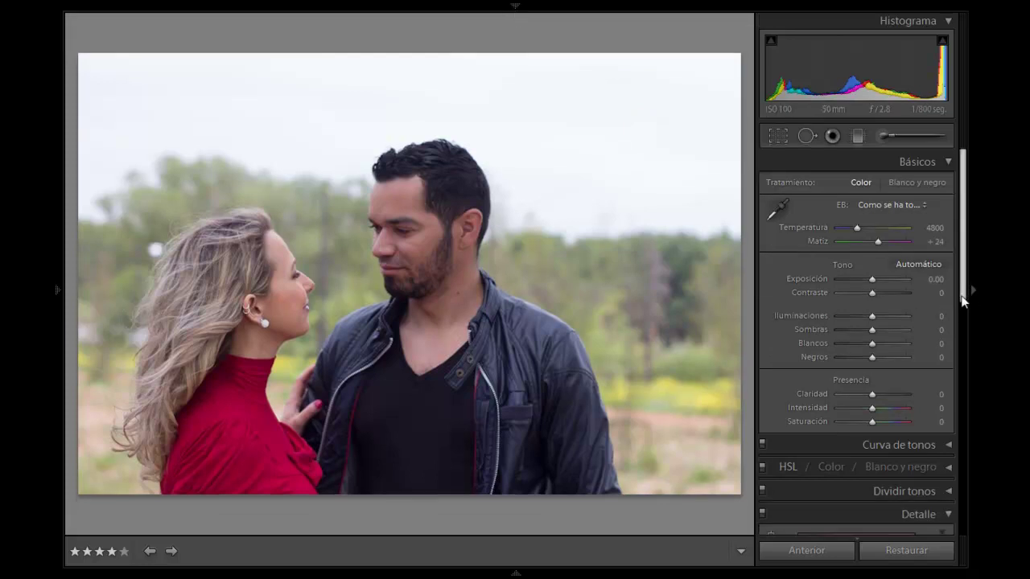
pyautogui.click(974, 292)
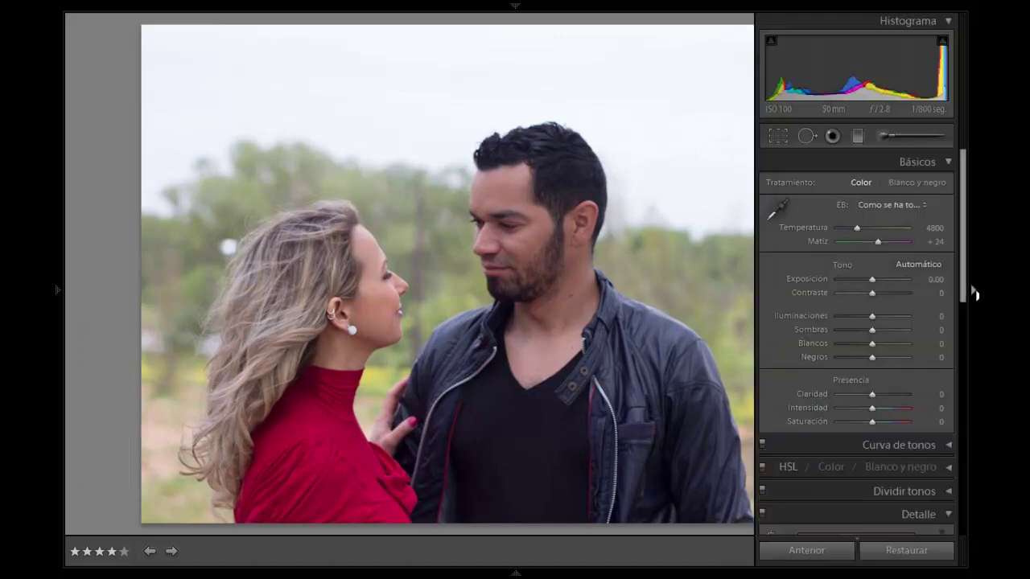
pyautogui.click(974, 292)
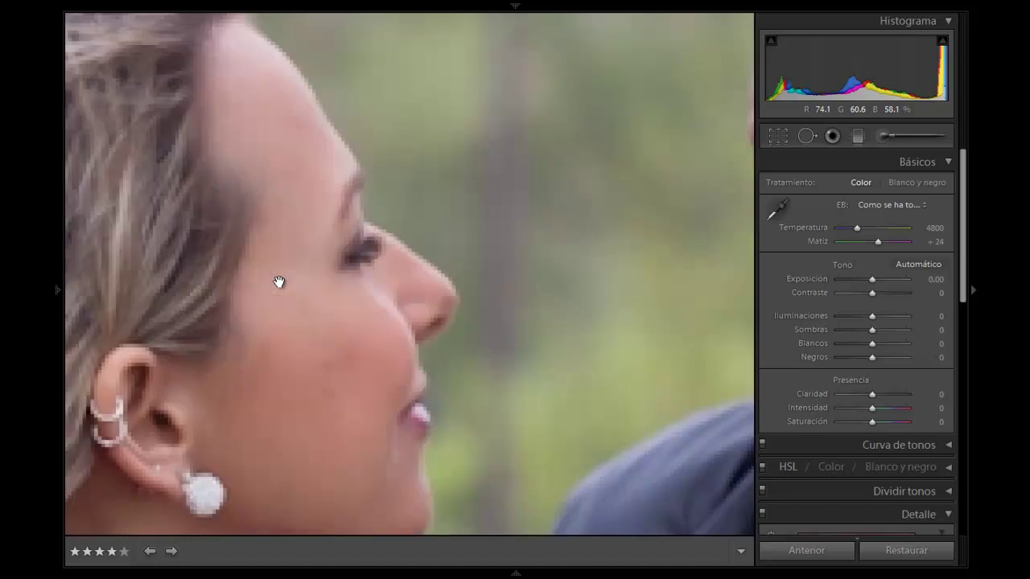
pyautogui.click(279, 281)
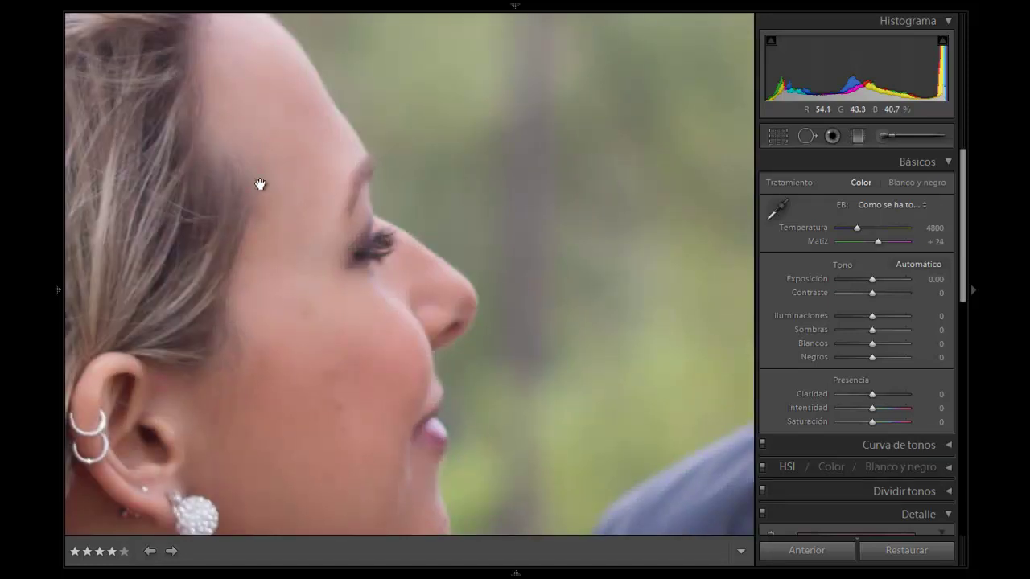
pyautogui.click(278, 226)
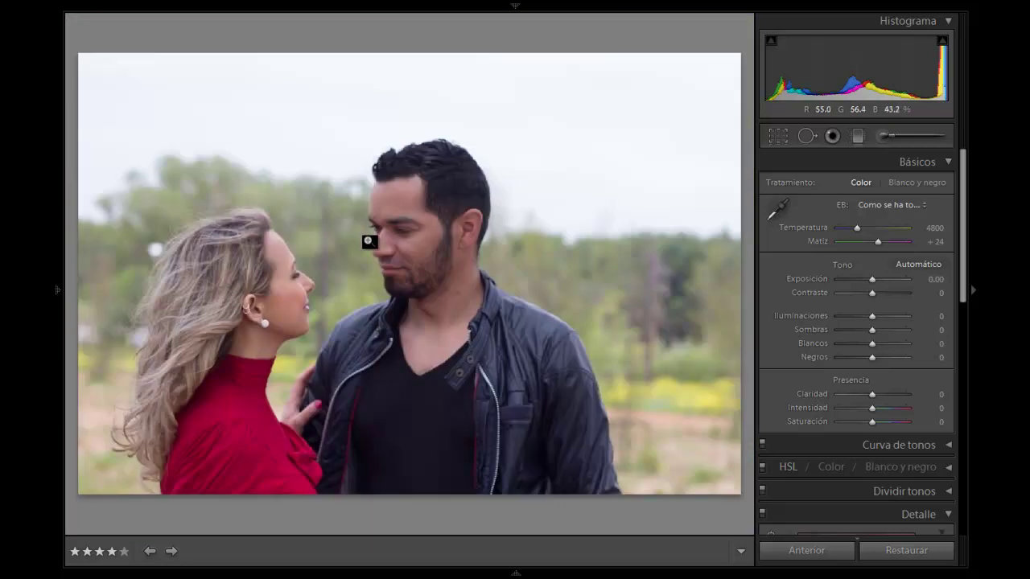
pyautogui.click(409, 232)
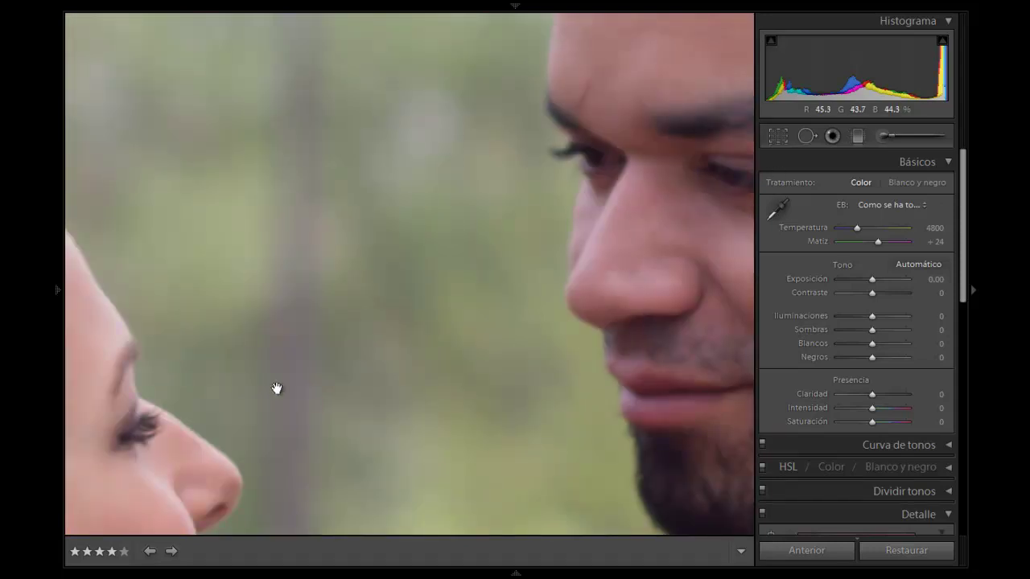
pyautogui.moveTo(202, 453); pyautogui.dragTo(434, 225)
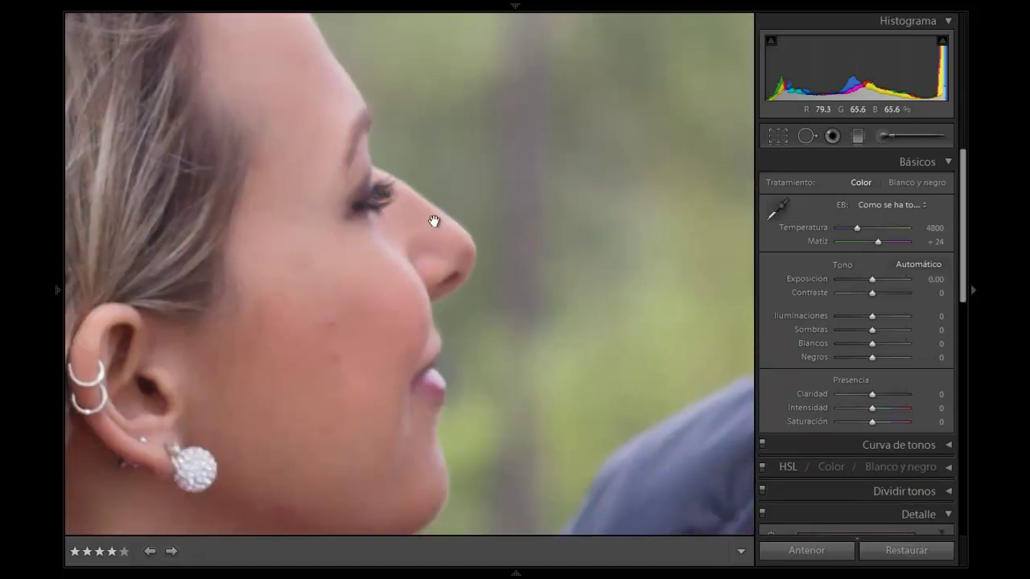
pyautogui.click(434, 222)
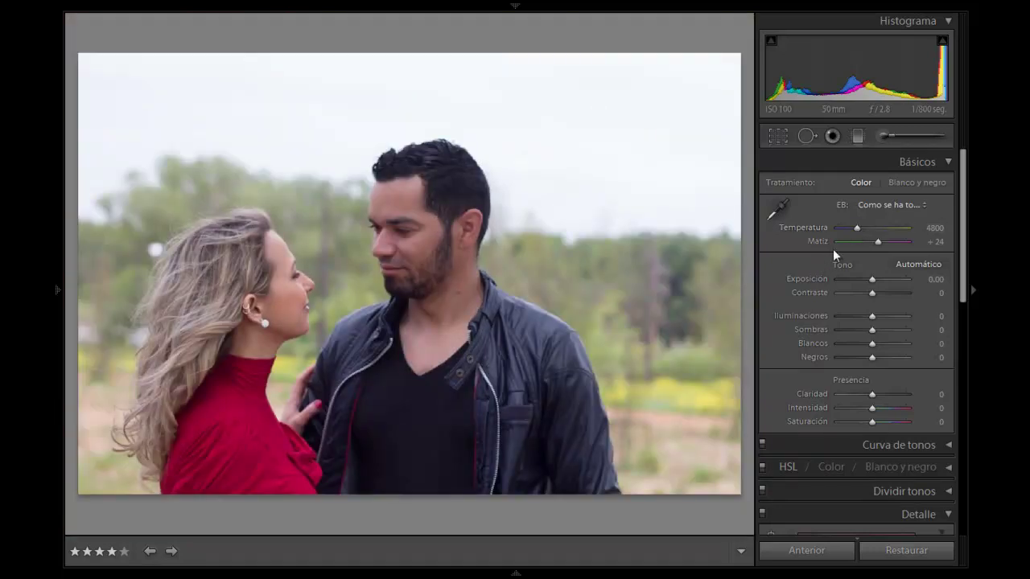
# - Set Temperatura to 5192, Contraste to +17 and Iluminaciones to +100
pyautogui.moveTo(856, 228); pyautogui.dragTo(859, 229)
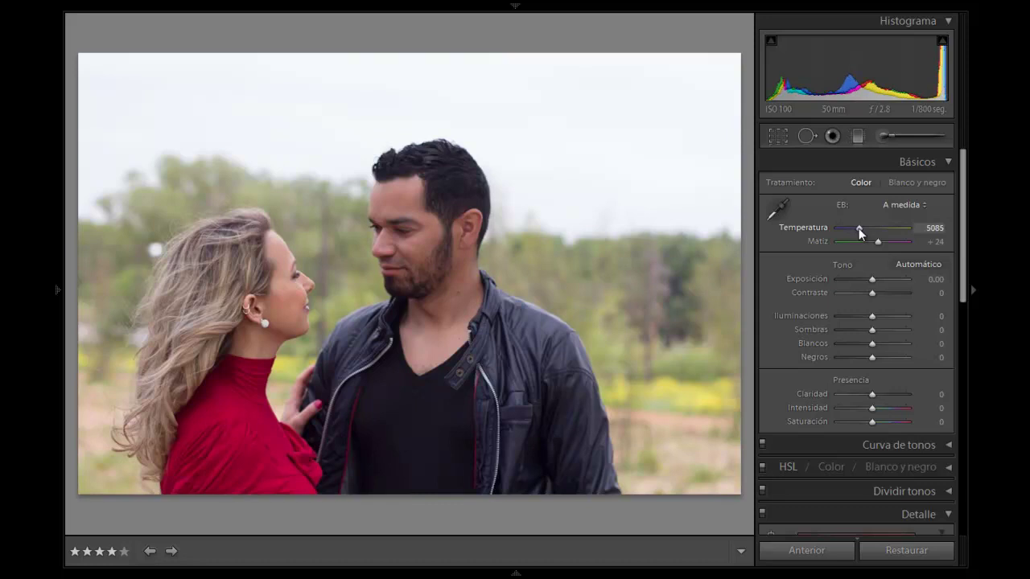
pyautogui.moveTo(859, 233); pyautogui.dragTo(861, 232)
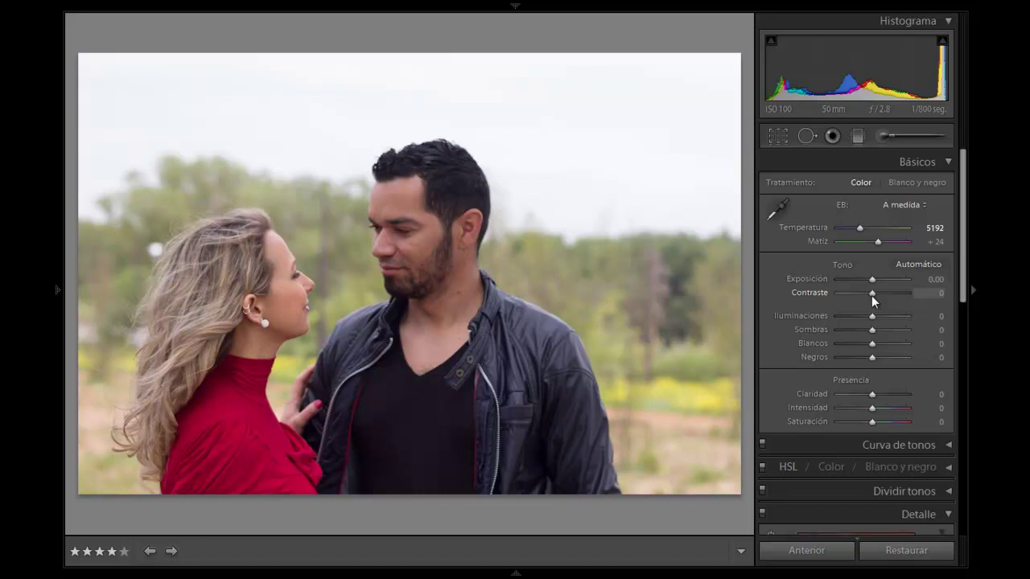
pyautogui.moveTo(872, 295)
pyautogui.mouseDown()
pyautogui.moveTo(900, 292)
pyautogui.moveTo(878, 295)
pyautogui.mouseUp()
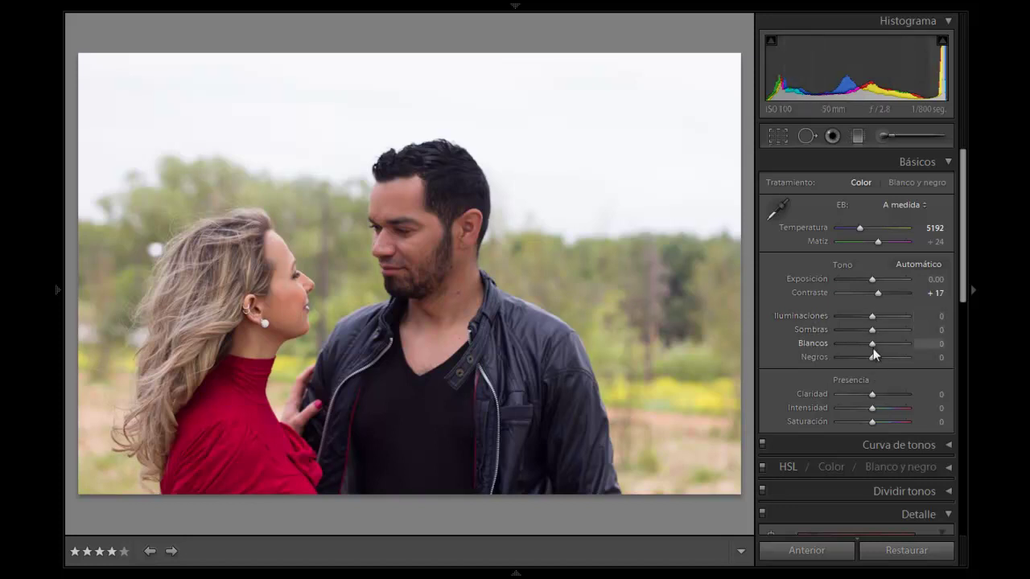
pyautogui.moveTo(871, 316); pyautogui.dragTo(903, 310)
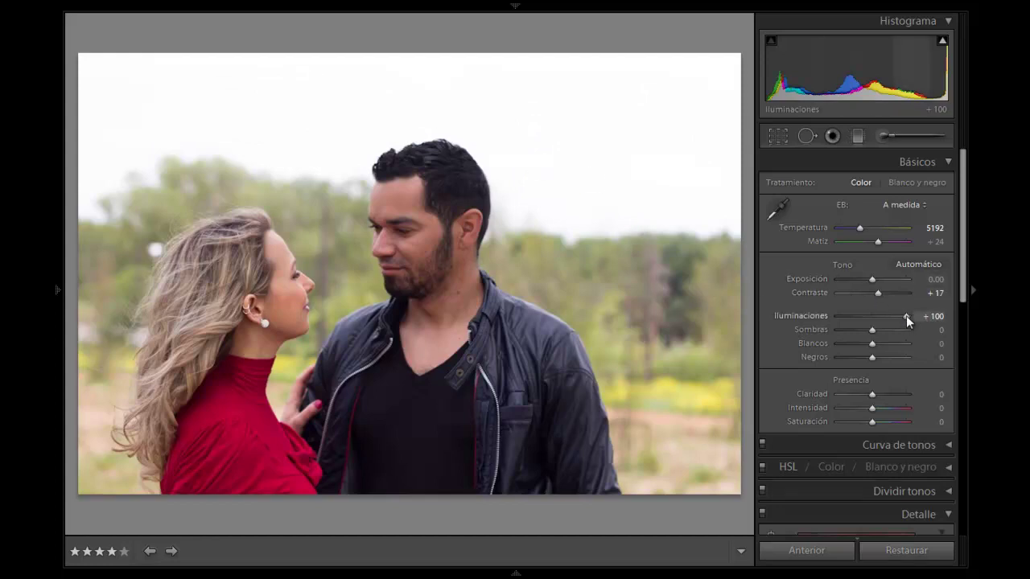
# - Lower Iluminaciones to −87 to recover sky detail
pyautogui.moveTo(881, 315); pyautogui.dragTo(833, 318)
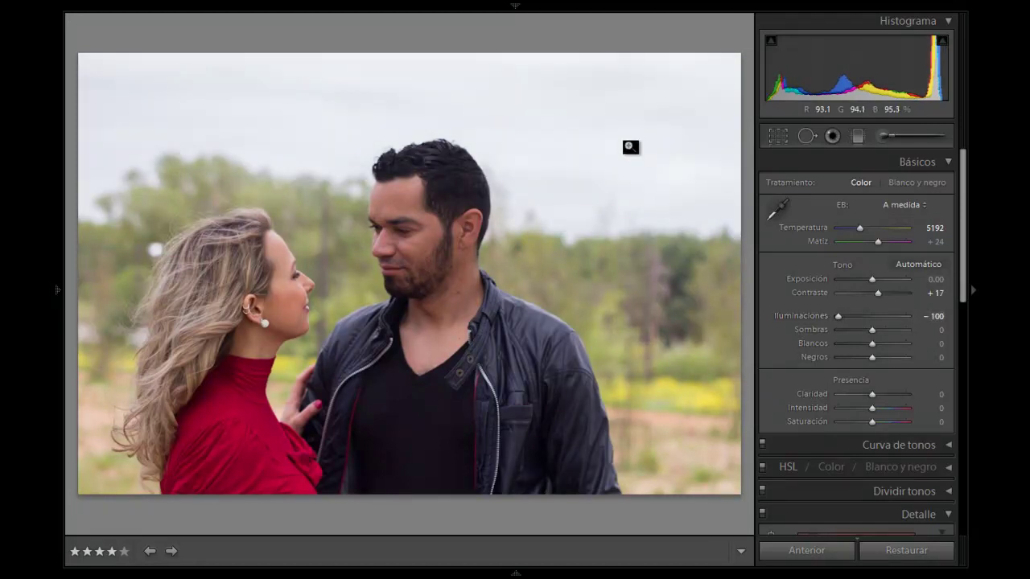
pyautogui.doubleClick(837, 318)
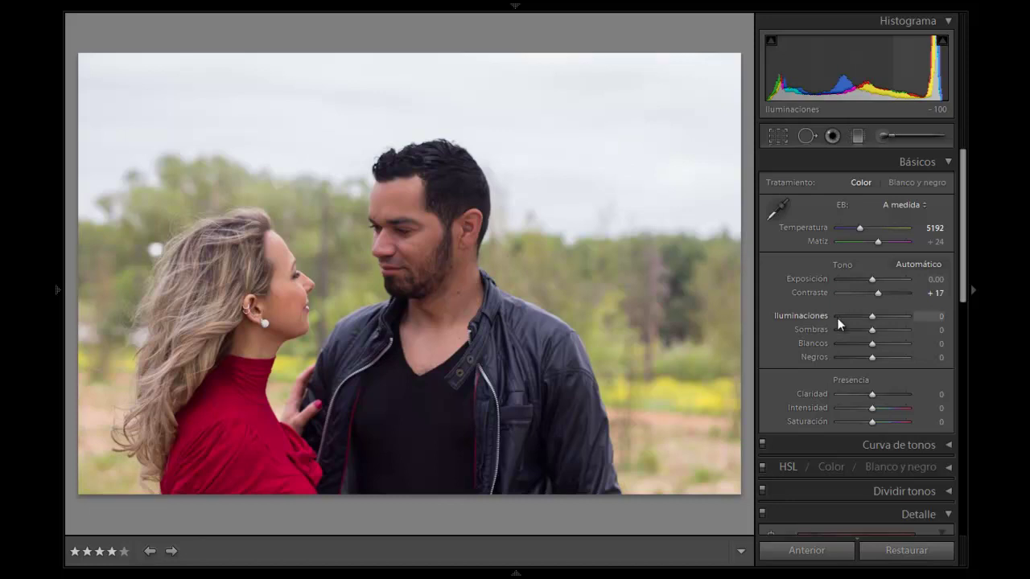
pyautogui.moveTo(848, 315); pyautogui.dragTo(842, 315)
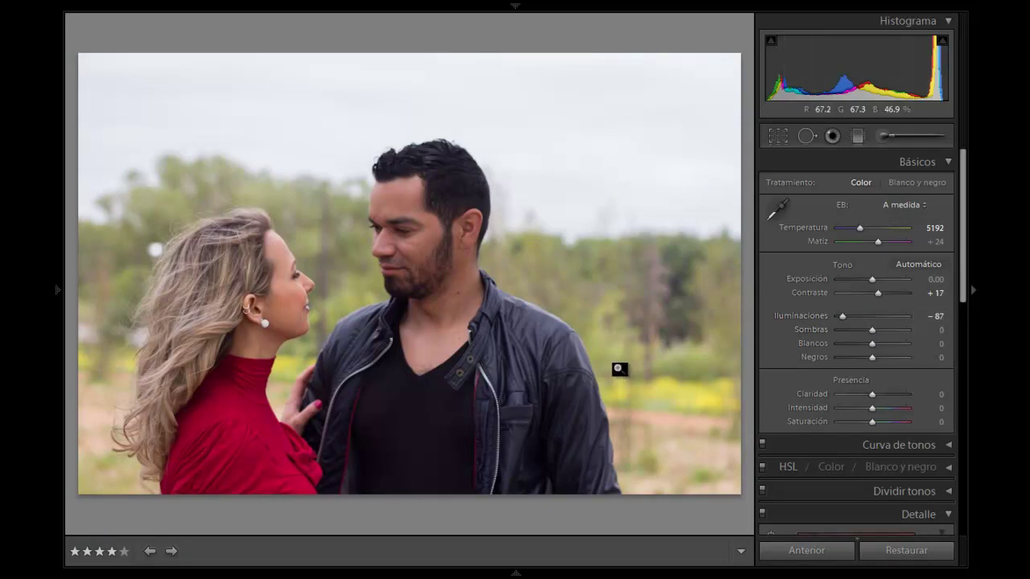
# - Set Sombras to +19 and Negros to −19 after previewing shadow extremes
pyautogui.click(910, 329)
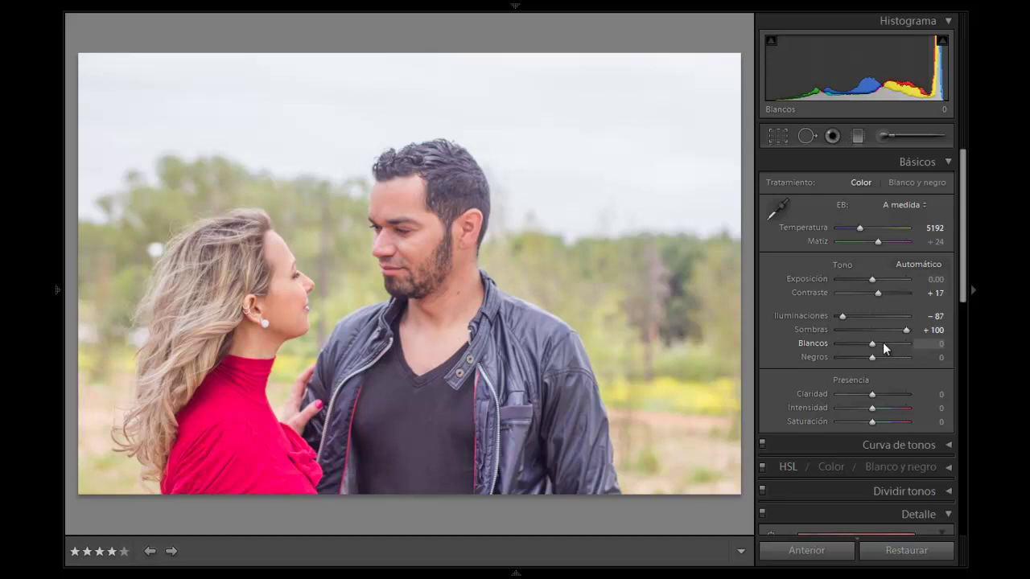
pyautogui.click(836, 330)
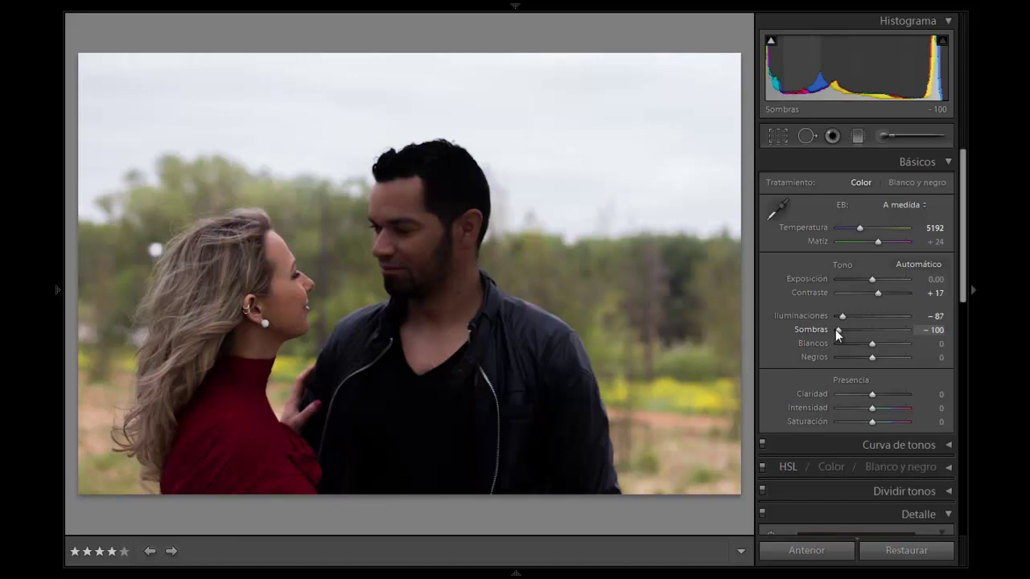
pyautogui.doubleClick(835, 330)
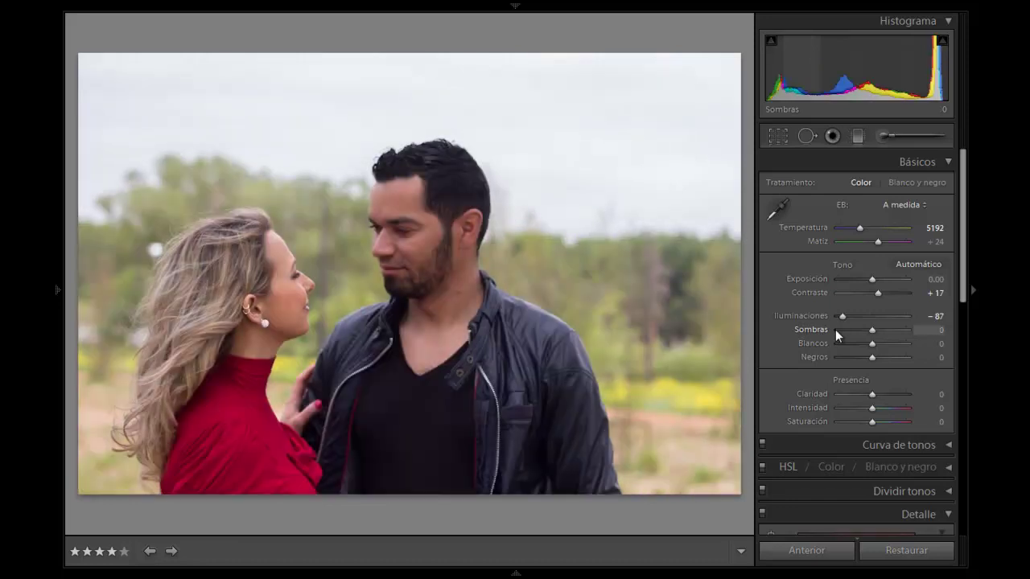
pyautogui.moveTo(872, 330); pyautogui.dragTo(878, 330)
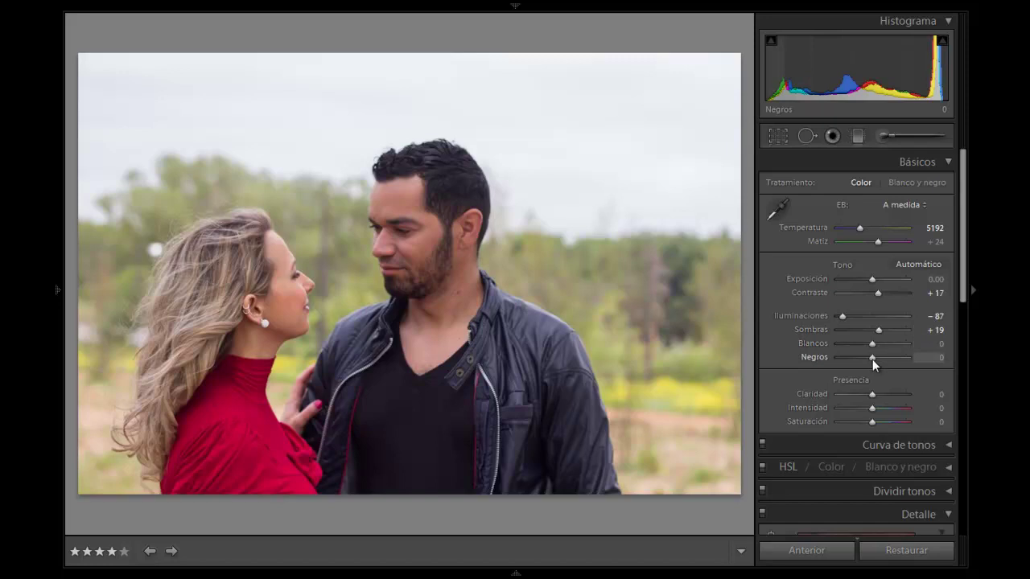
pyautogui.moveTo(869, 361)
pyautogui.mouseDown()
pyautogui.moveTo(850, 364)
pyautogui.moveTo(868, 368)
pyautogui.mouseUp()
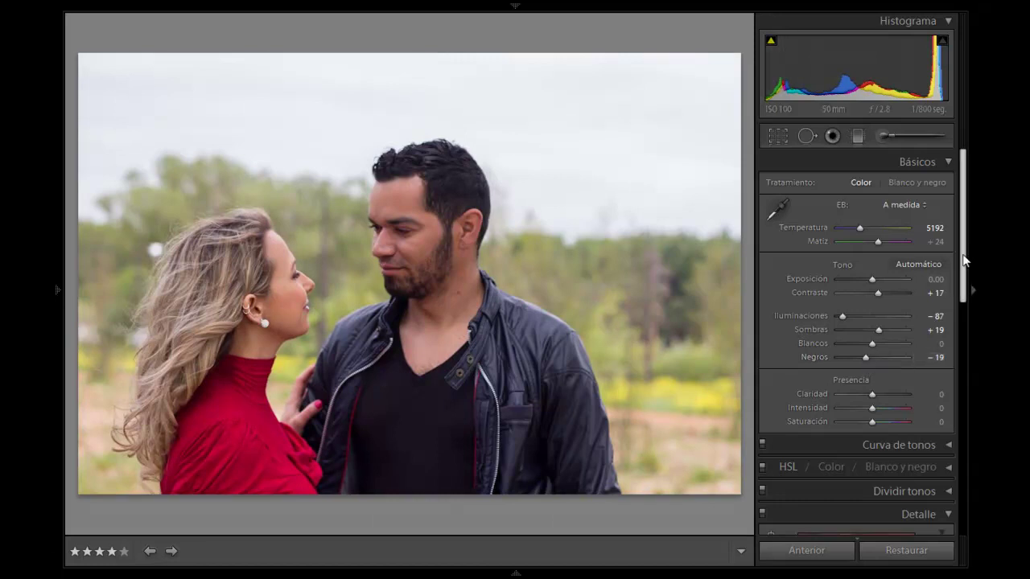
pyautogui.moveTo(965, 262); pyautogui.dragTo(965, 276)
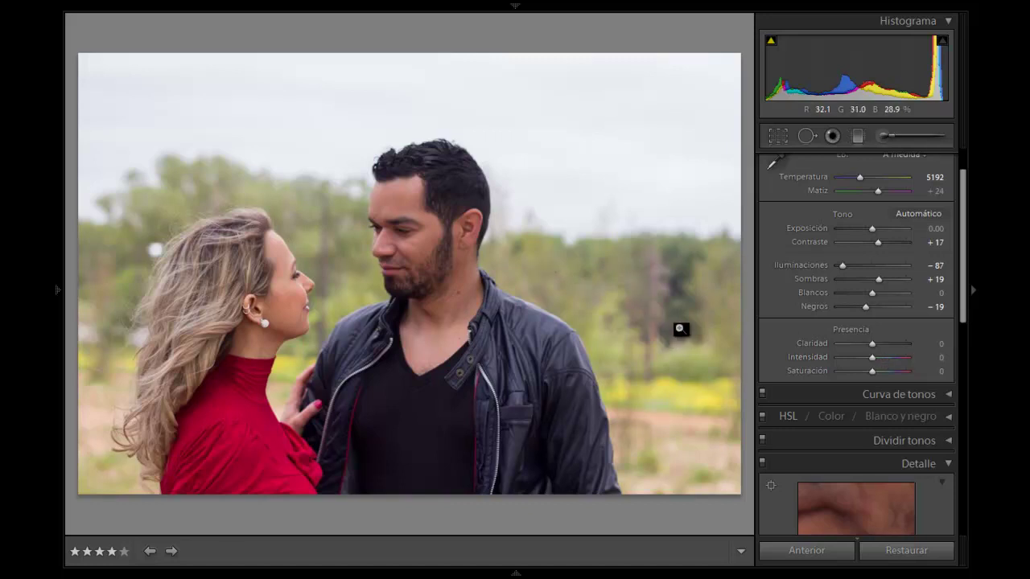
pyautogui.click(880, 359)
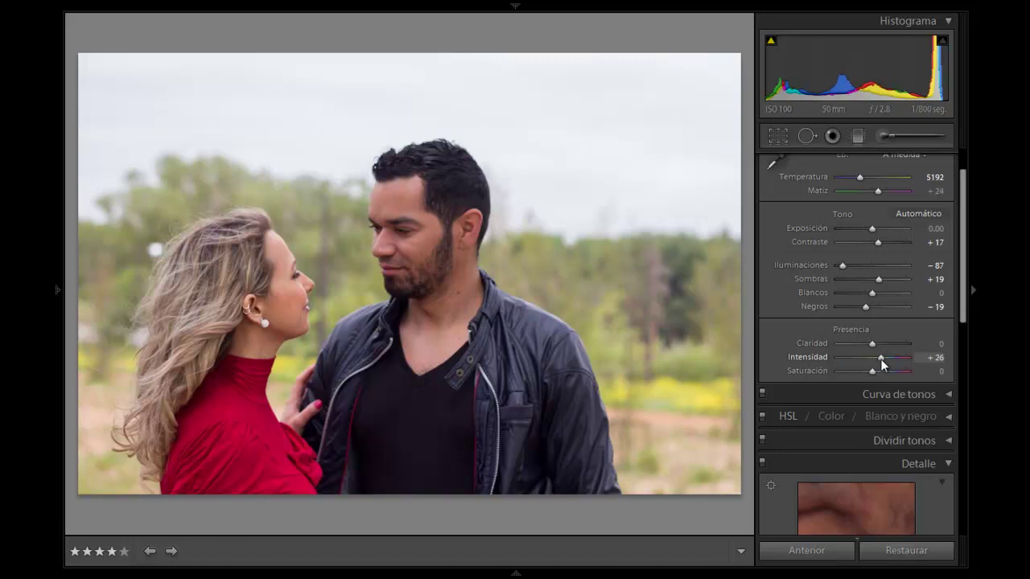
pyautogui.moveTo(880, 359); pyautogui.dragTo(896, 355)
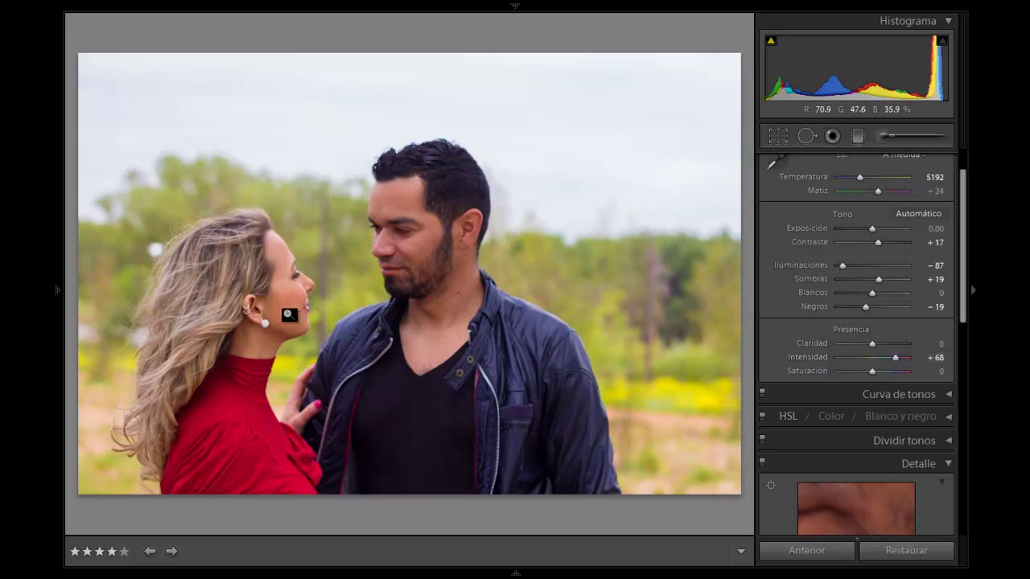
pyautogui.doubleClick(895, 359)
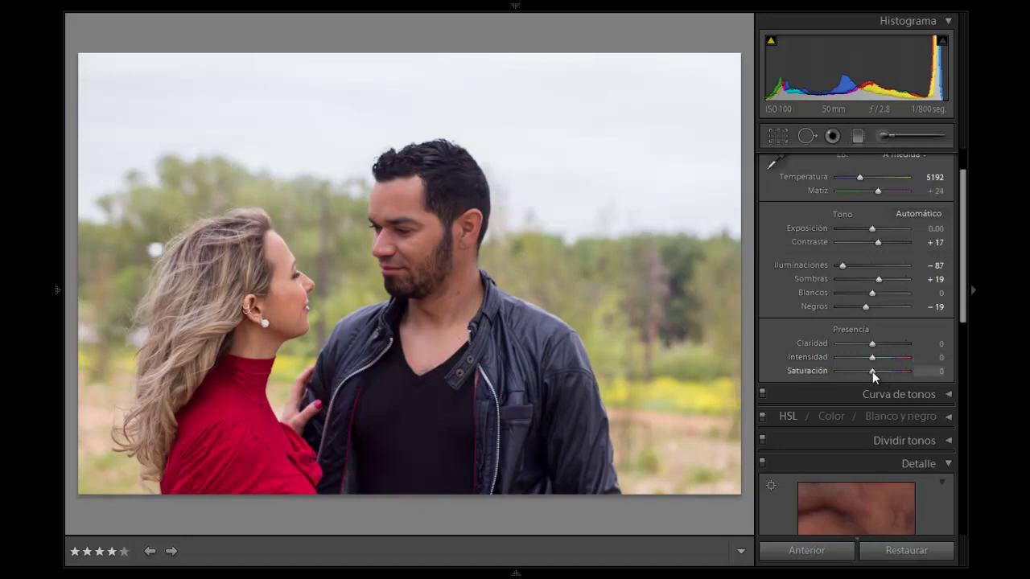
pyautogui.moveTo(827, 371); pyautogui.dragTo(828, 372)
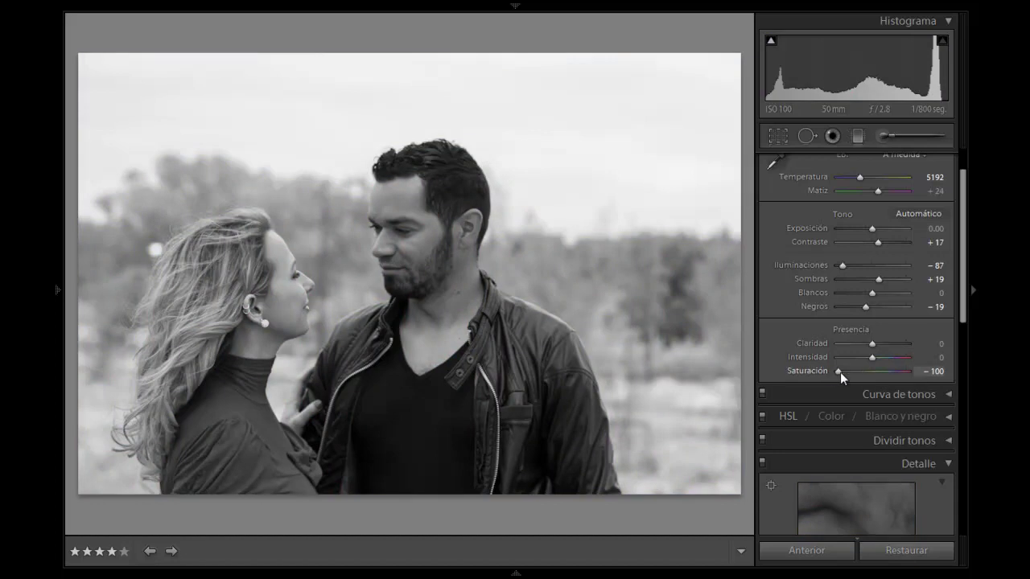
pyautogui.doubleClick(839, 371)
pyautogui.moveTo(965, 298); pyautogui.dragTo(972, 329)
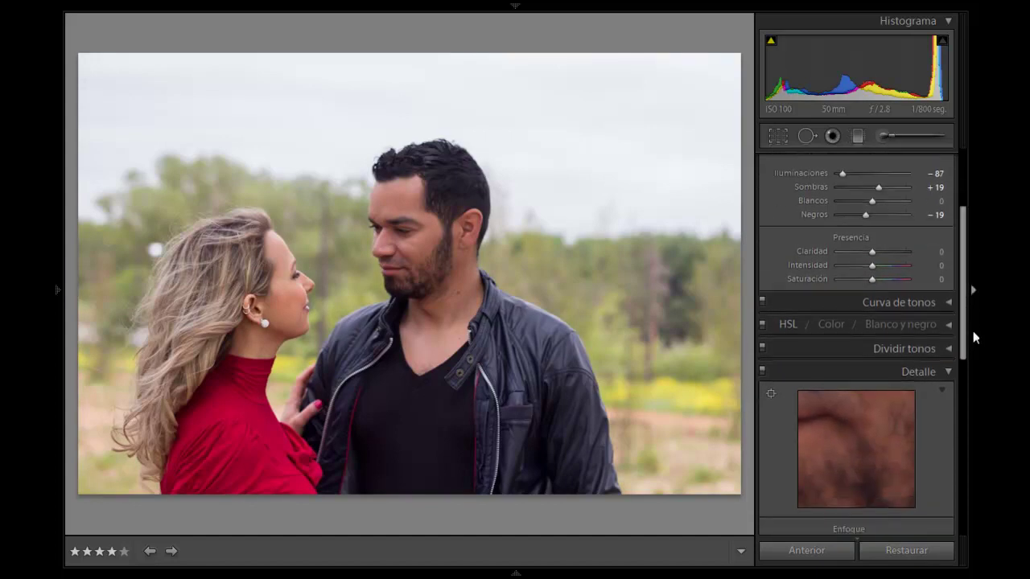
pyautogui.click(950, 305)
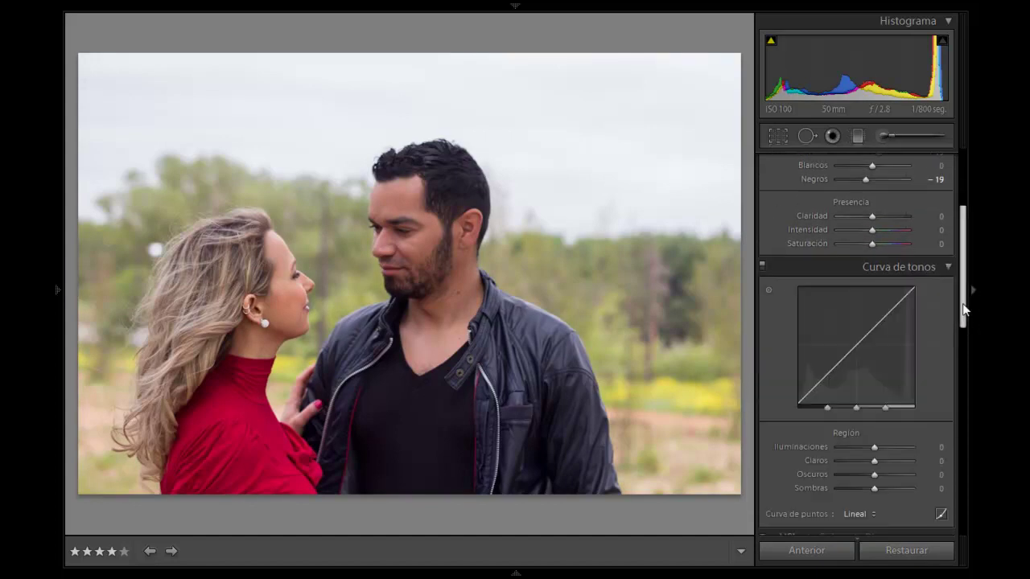
pyautogui.moveTo(963, 309); pyautogui.dragTo(966, 328)
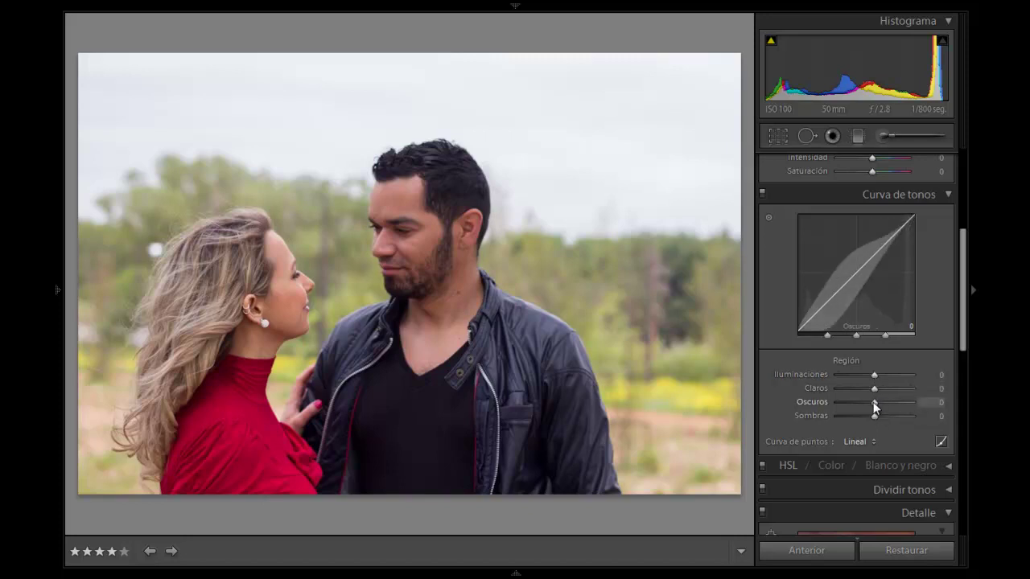
pyautogui.moveTo(876, 402); pyautogui.dragTo(903, 401)
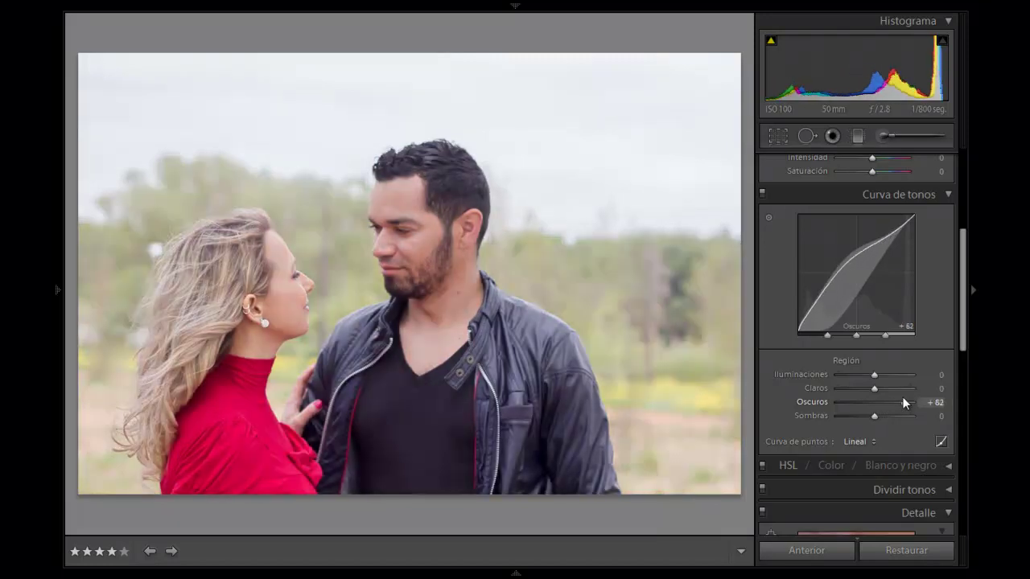
pyautogui.moveTo(902, 399); pyautogui.dragTo(845, 405)
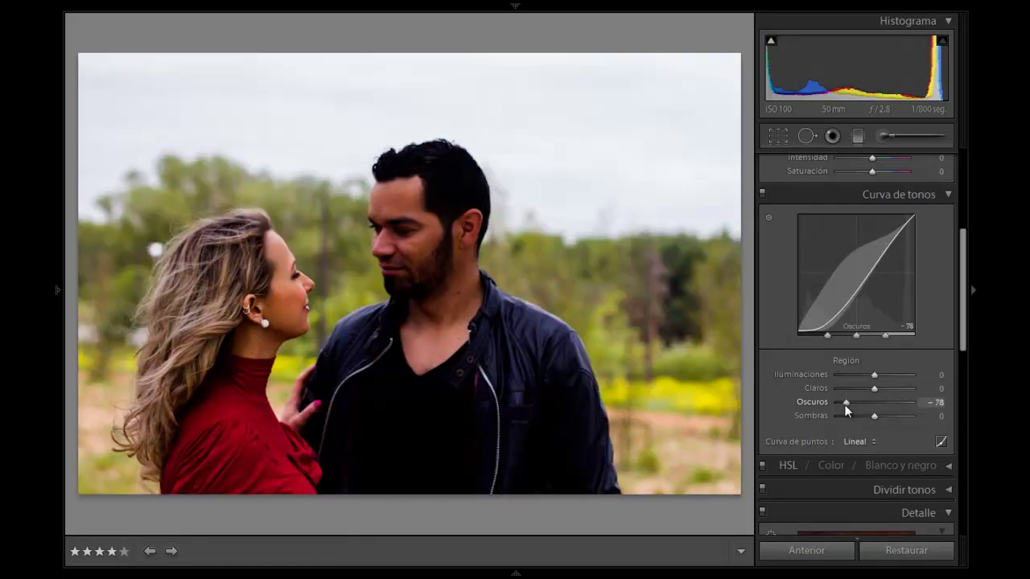
pyautogui.doubleClick(845, 400)
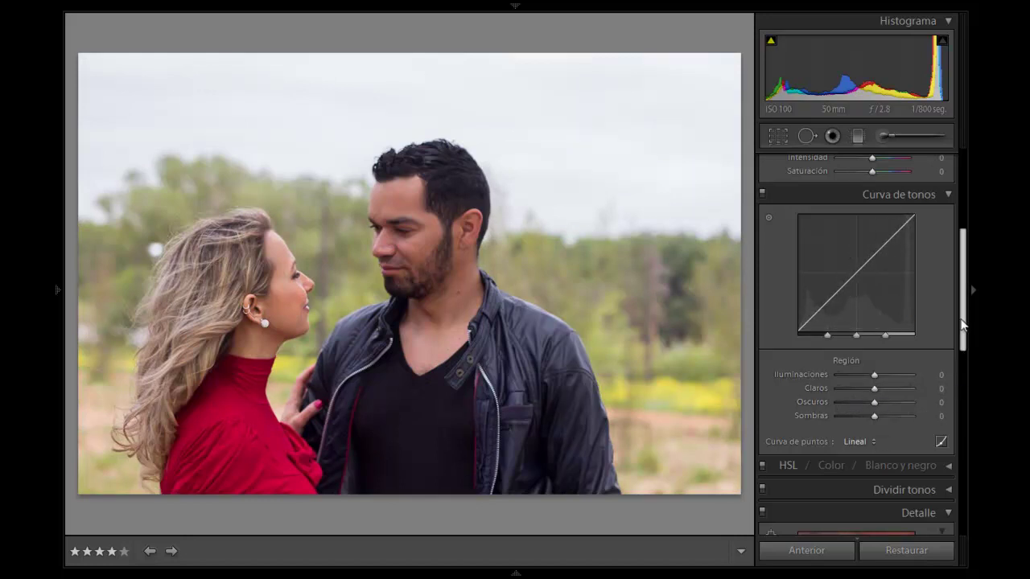
# - Collapse the tone curve, check Dividir tonos, and pan the Detalle preview to the woman's eye
pyautogui.click(947, 195)
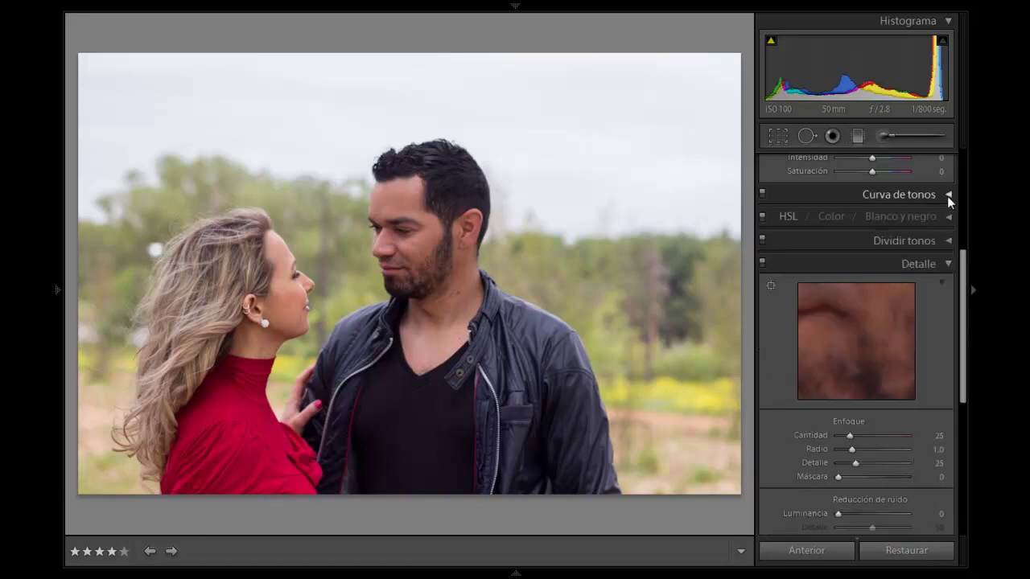
pyautogui.click(949, 242)
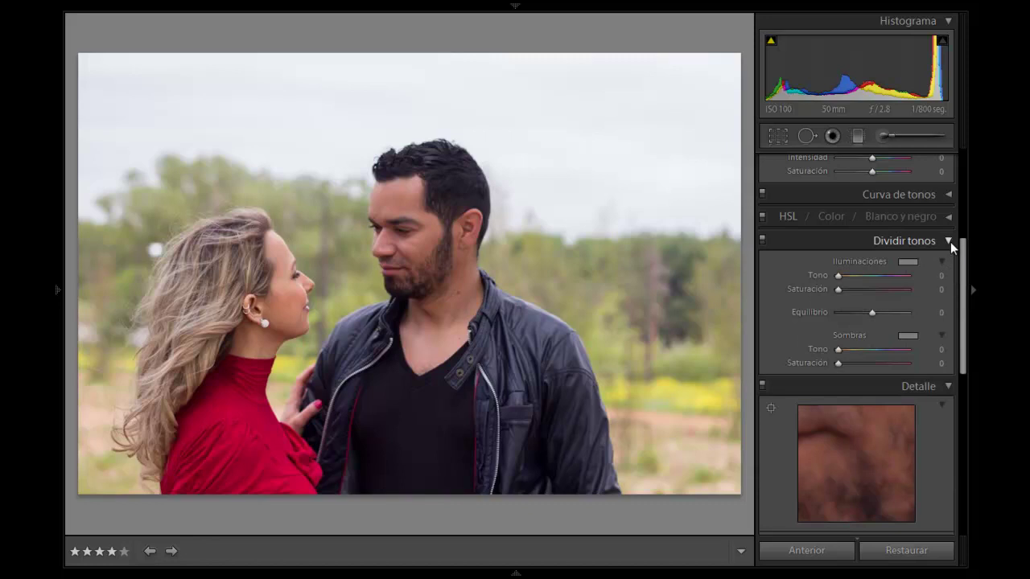
pyautogui.click(948, 241)
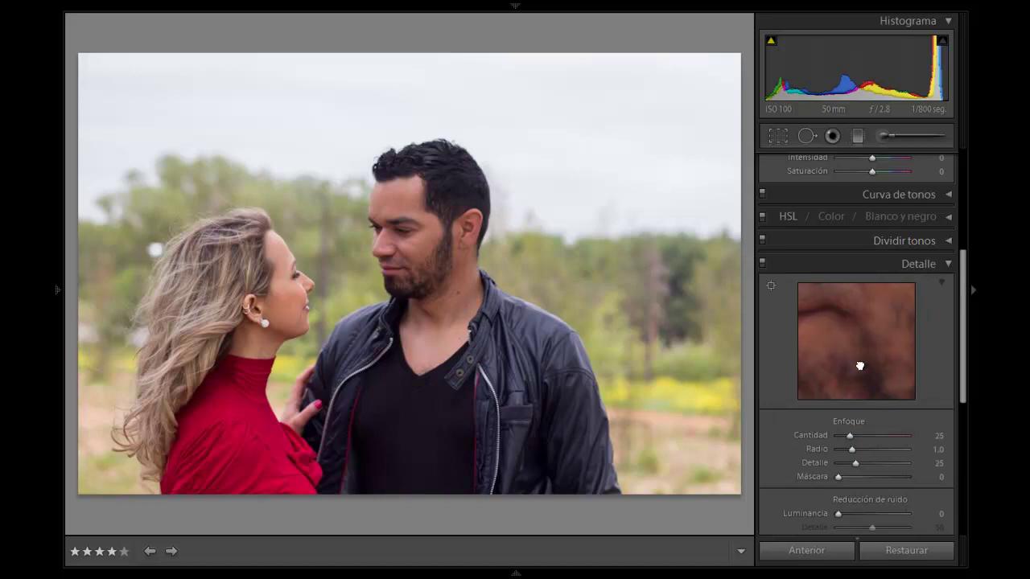
pyautogui.moveTo(829, 347); pyautogui.dragTo(925, 416)
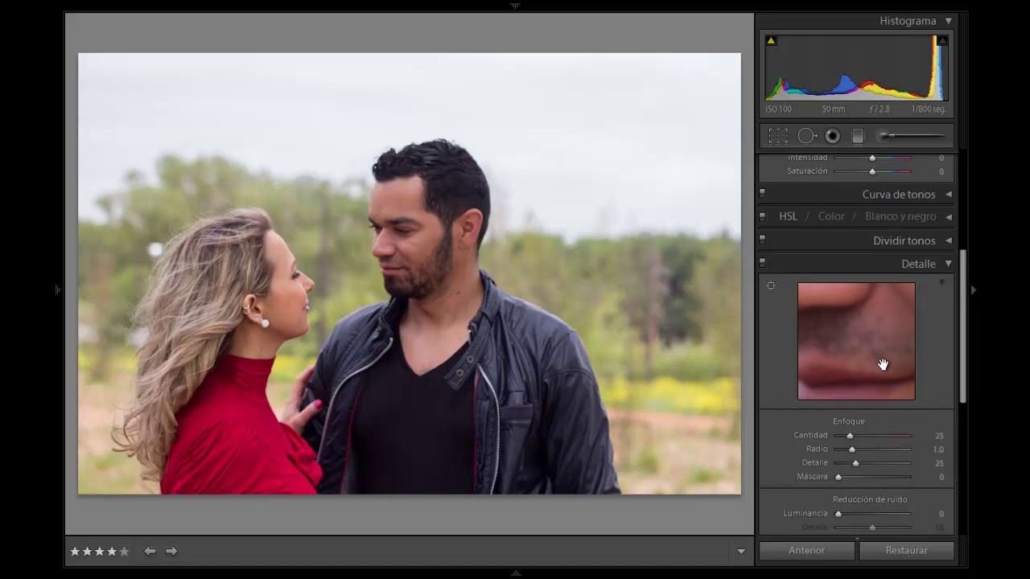
pyautogui.moveTo(850, 326)
pyautogui.mouseDown()
pyautogui.moveTo(903, 352)
pyautogui.moveTo(902, 460)
pyautogui.mouseUp()
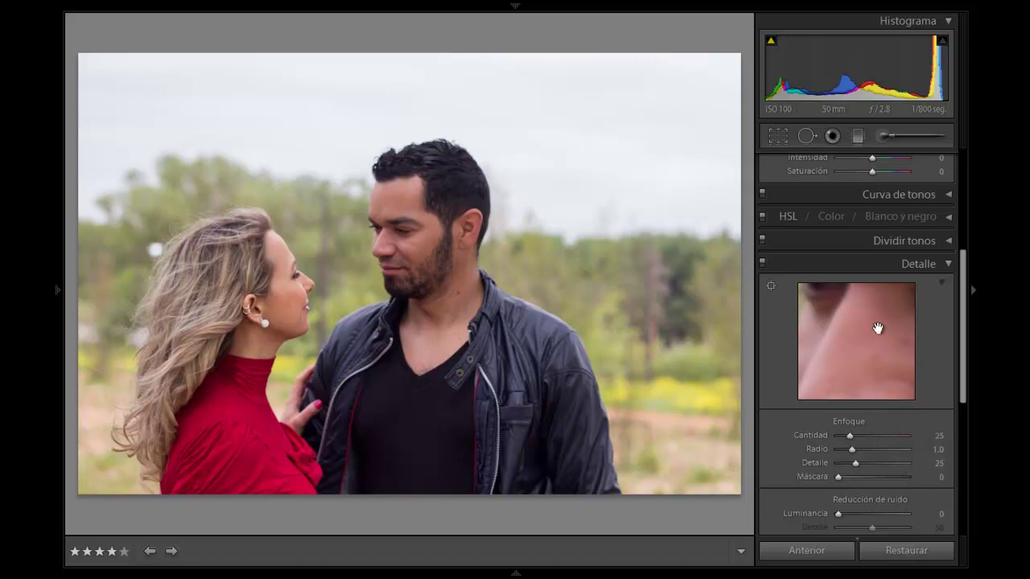
pyautogui.moveTo(876, 329)
pyautogui.mouseDown()
pyautogui.moveTo(888, 386)
pyautogui.moveTo(907, 387)
pyautogui.mouseUp()
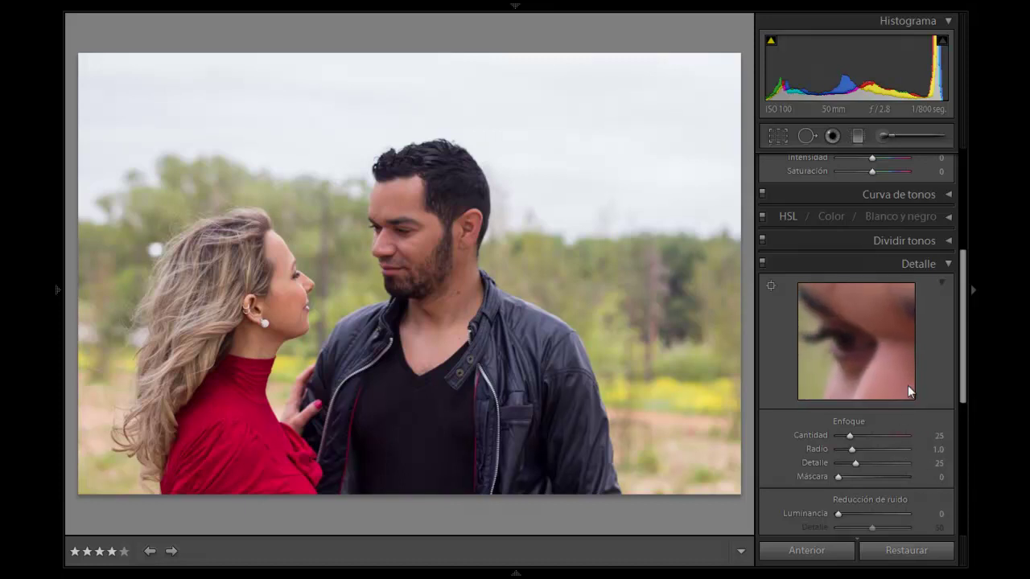
# - Set sharpening Cantidad to 101 and Radio to 2.7
pyautogui.click(885, 436)
pyautogui.click(897, 449)
pyautogui.scroll(-2, 964, 366)
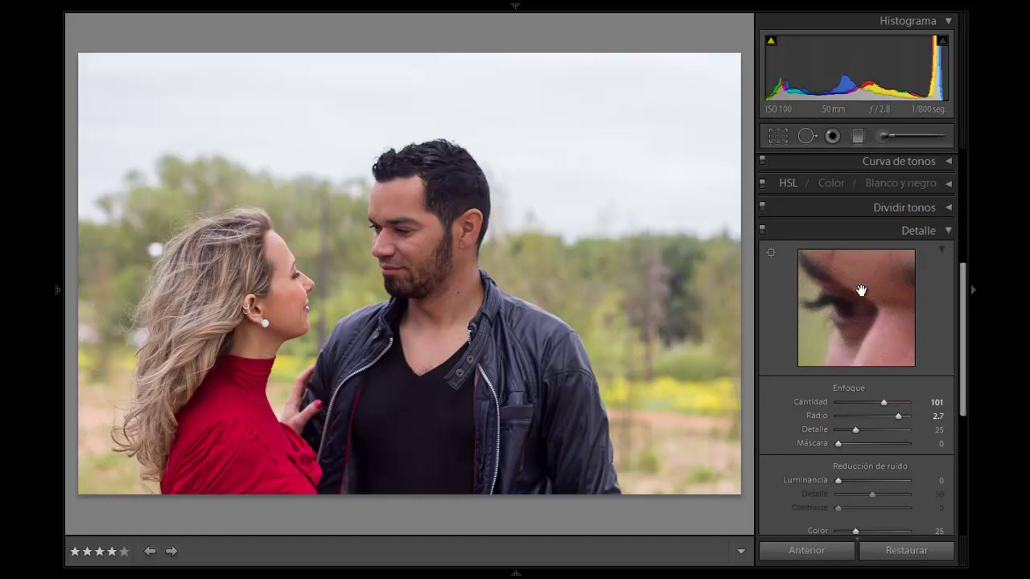
# - Zoom into the man's face, test luminance noise reduction, then reset Luminancia to 0
pyautogui.click(415, 239)
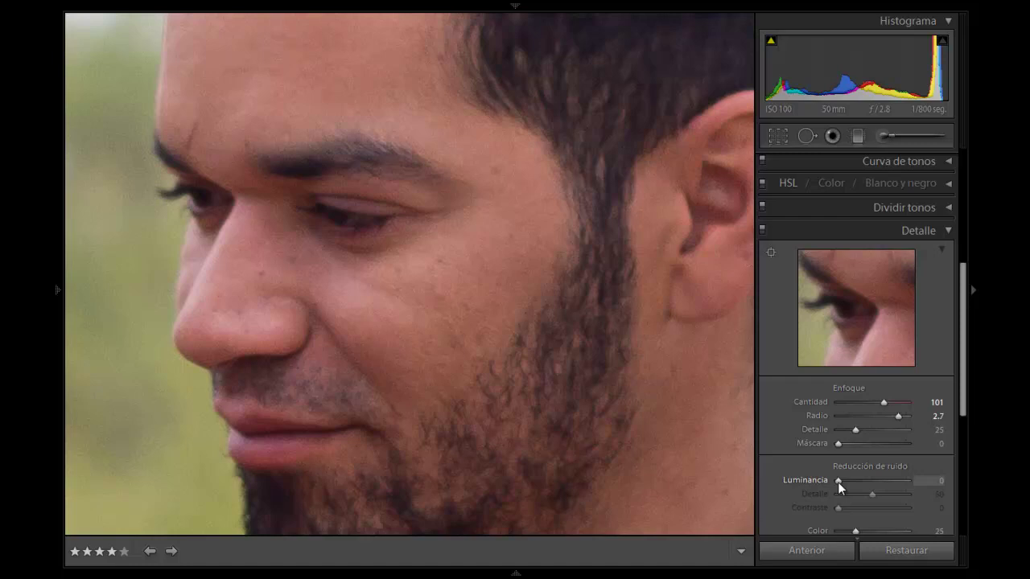
pyautogui.moveTo(839, 481); pyautogui.dragTo(910, 482)
pyautogui.moveTo(873, 320); pyautogui.dragTo(827, 286)
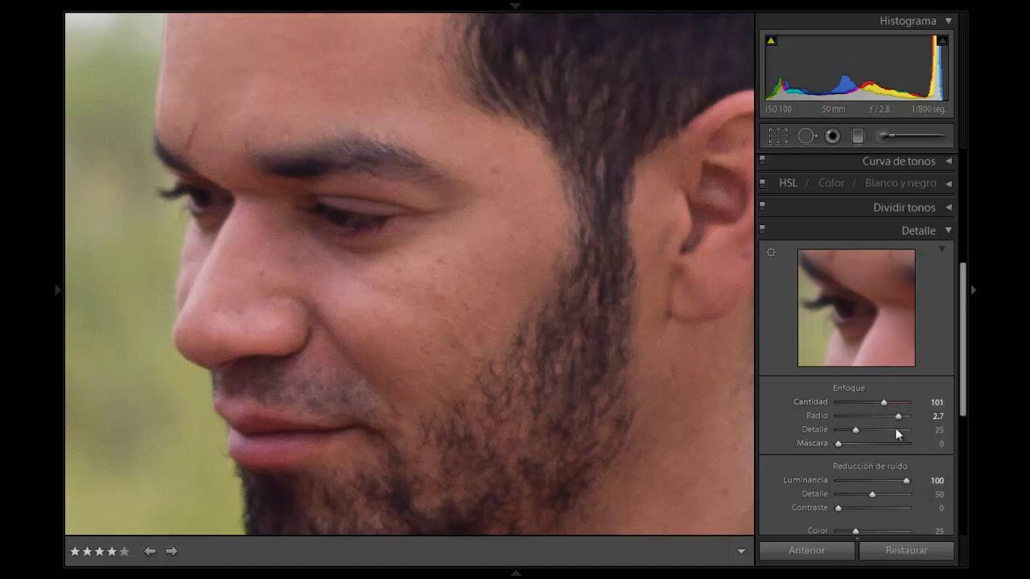
pyautogui.moveTo(872, 494)
pyautogui.mouseDown()
pyautogui.moveTo(895, 494)
pyautogui.moveTo(869, 494)
pyautogui.mouseUp()
pyautogui.click(851, 480)
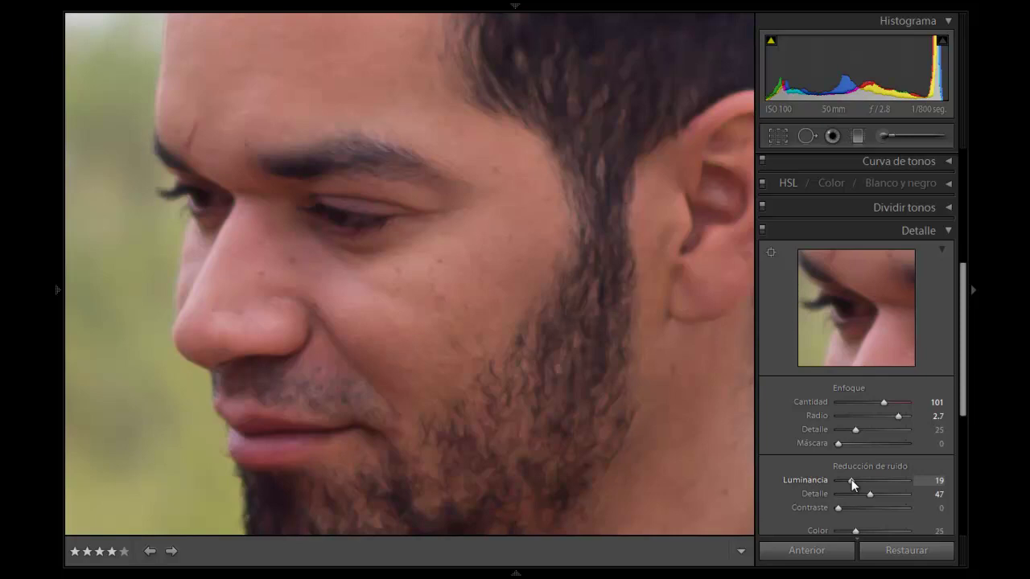
pyautogui.doubleClick(851, 480)
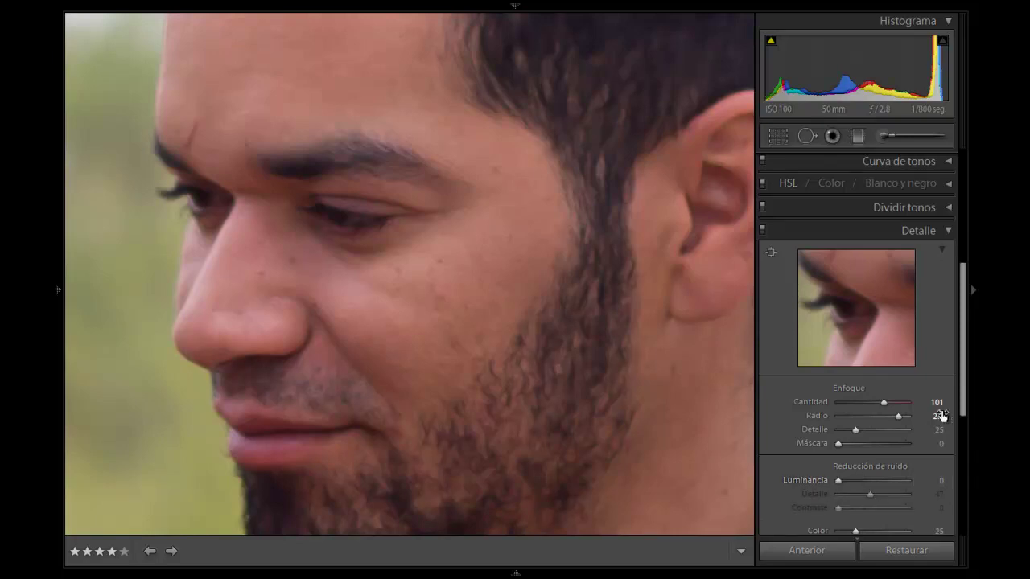
# - Enable lens profile corrections with the Canon EF 50mm f/1.8 II profile, distortion and vignetting 100
pyautogui.moveTo(966, 359); pyautogui.dragTo(971, 442)
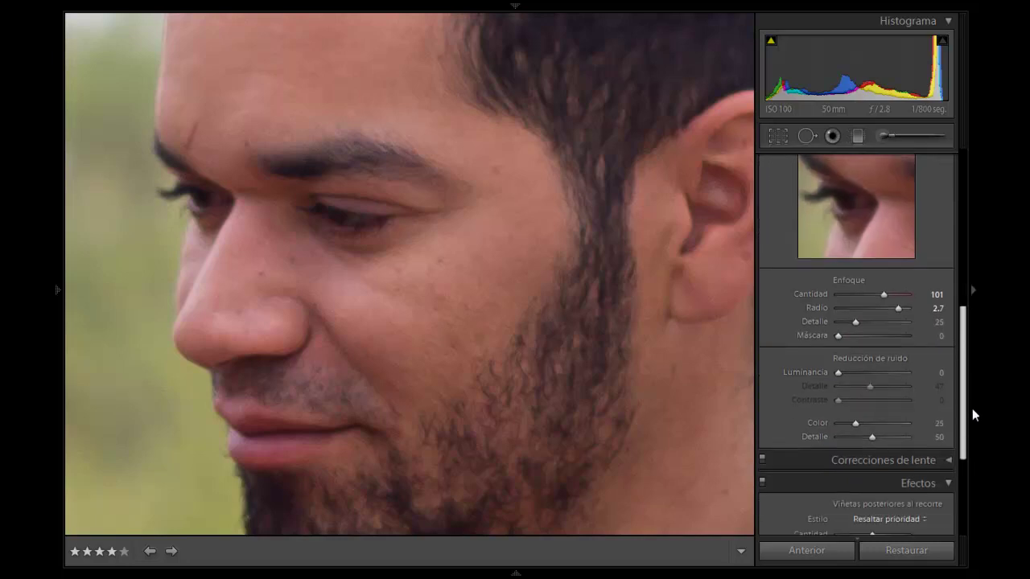
pyautogui.scroll(-1, 856, 346)
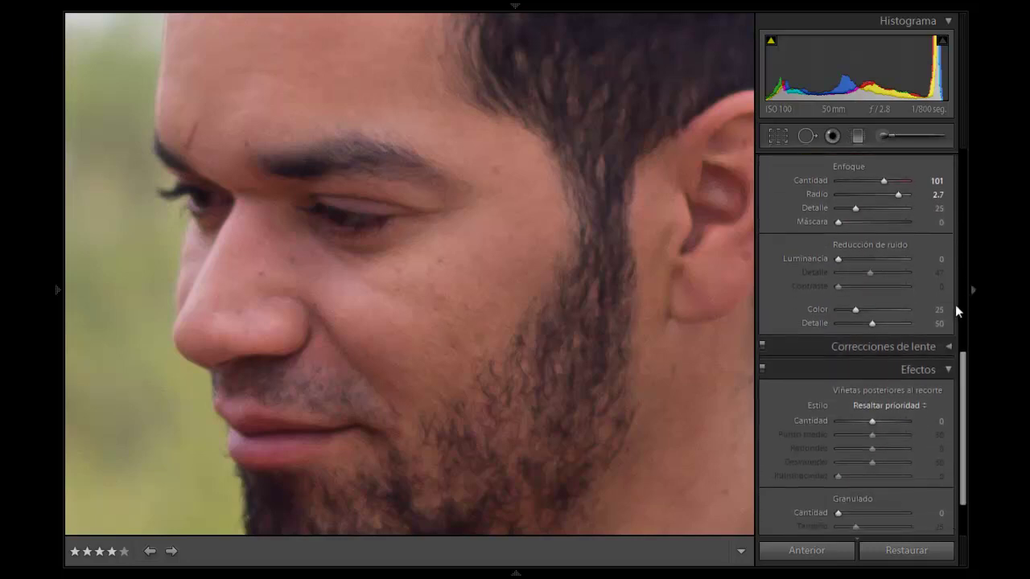
pyautogui.click(951, 346)
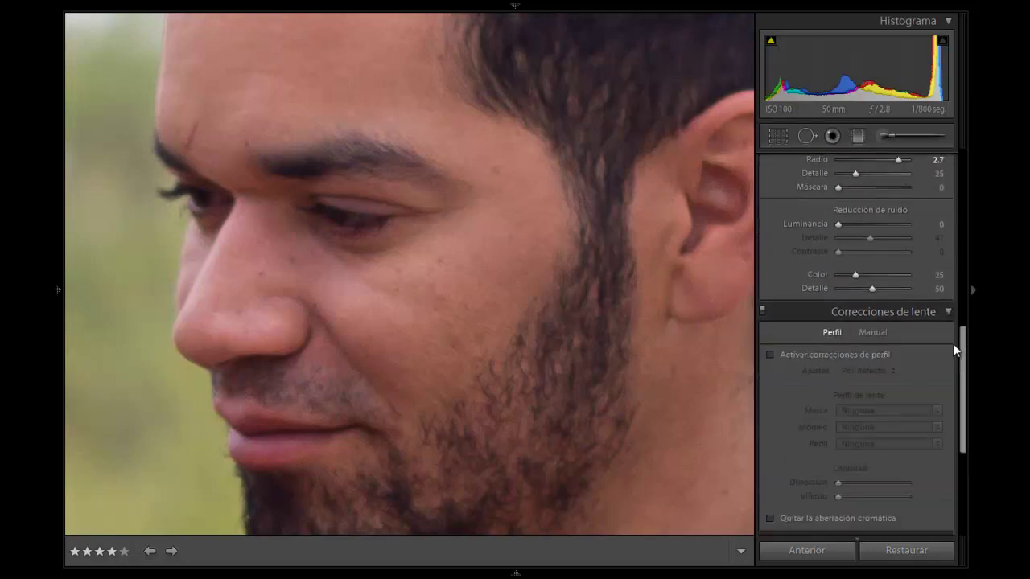
pyautogui.moveTo(965, 348); pyautogui.dragTo(968, 367)
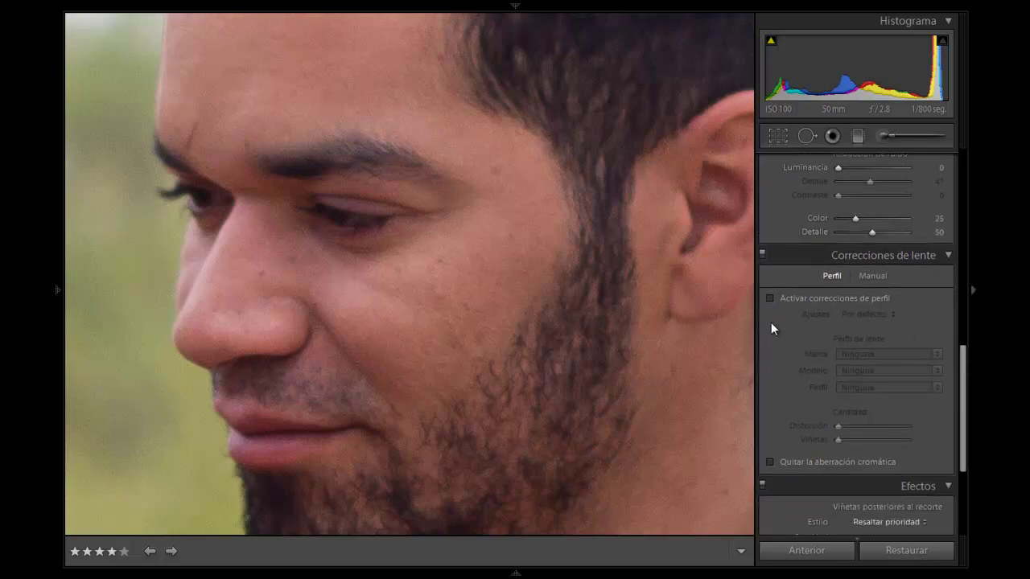
pyautogui.click(642, 374)
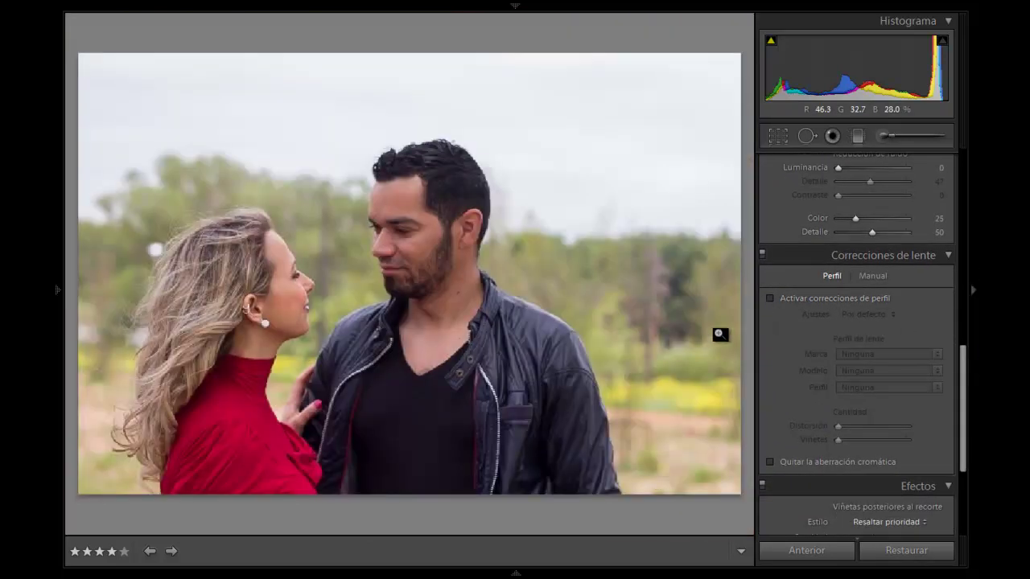
pyautogui.click(769, 299)
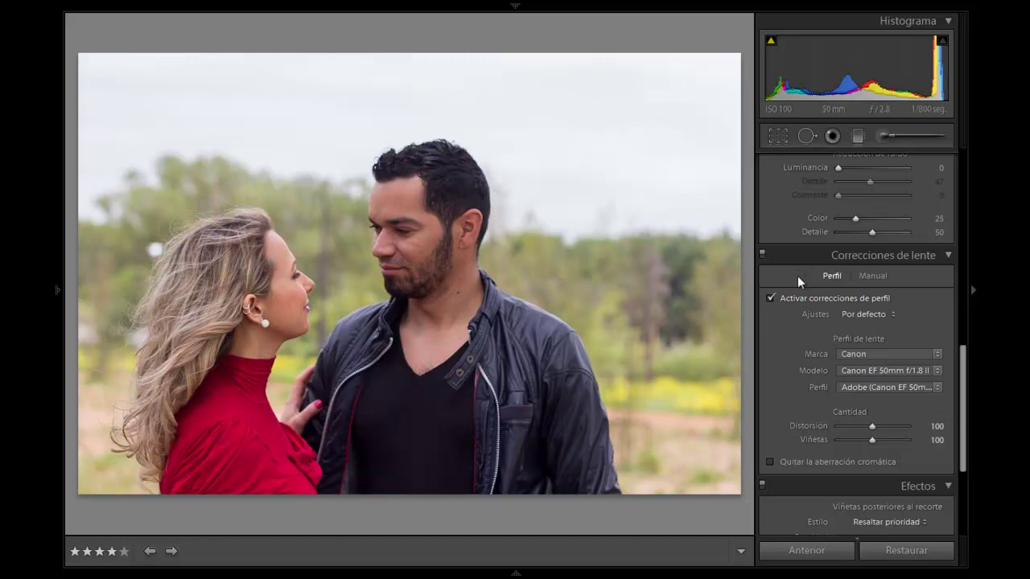
pyautogui.click(770, 298)
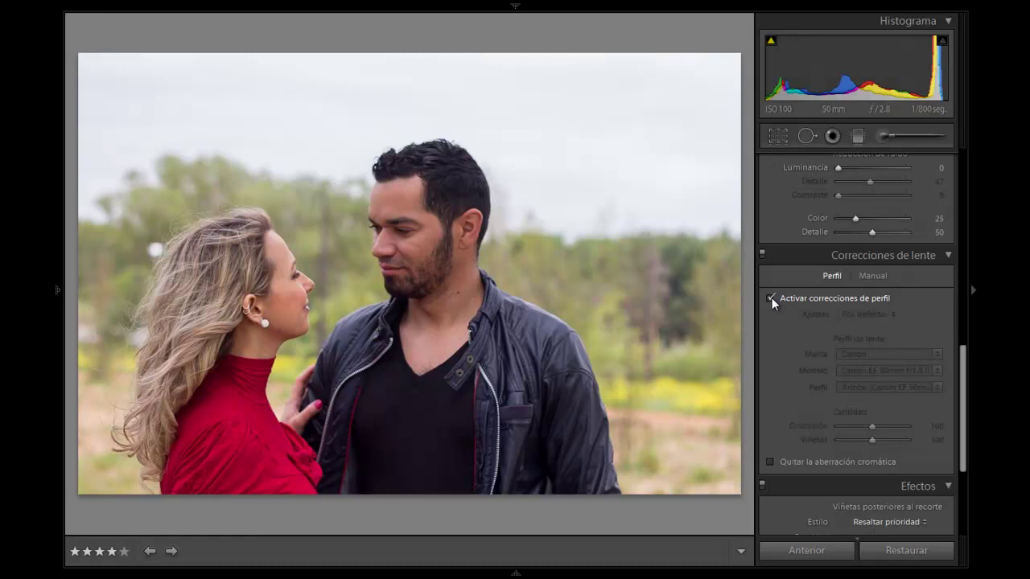
pyautogui.click(770, 299)
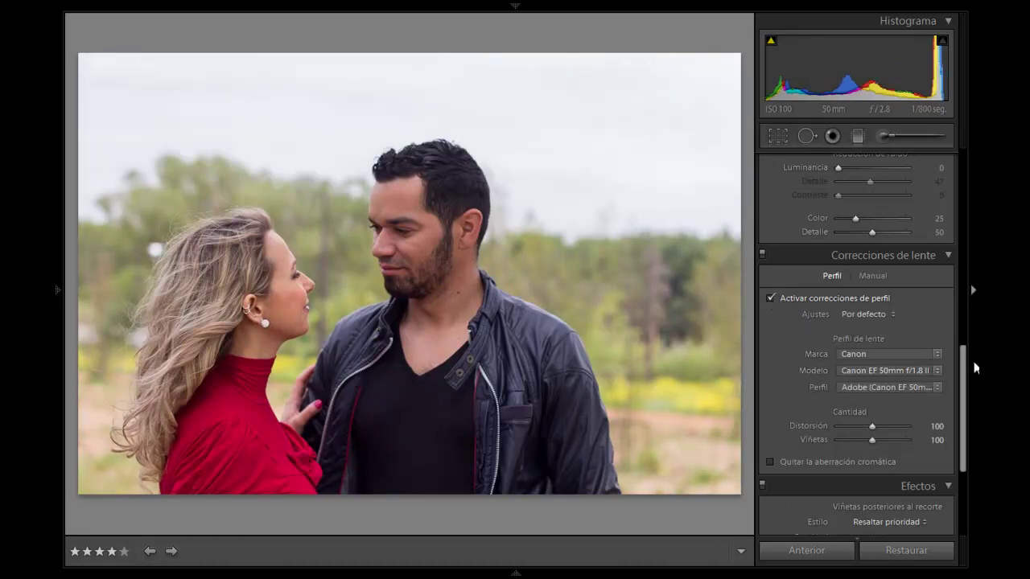
pyautogui.moveTo(965, 382); pyautogui.dragTo(967, 399)
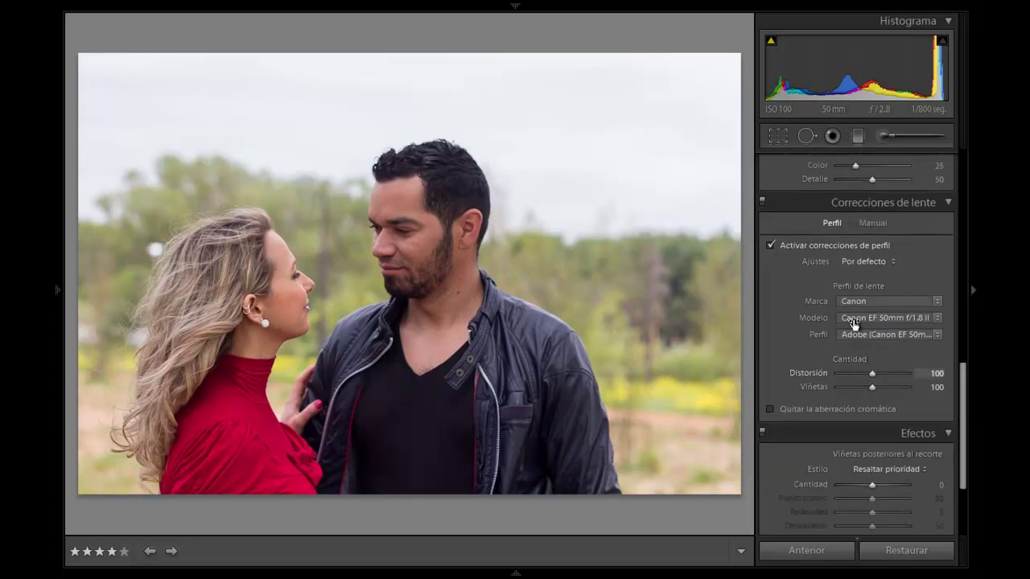
# - Darken the photo edges with a post-crop vignette amount of −70
pyautogui.click(948, 203)
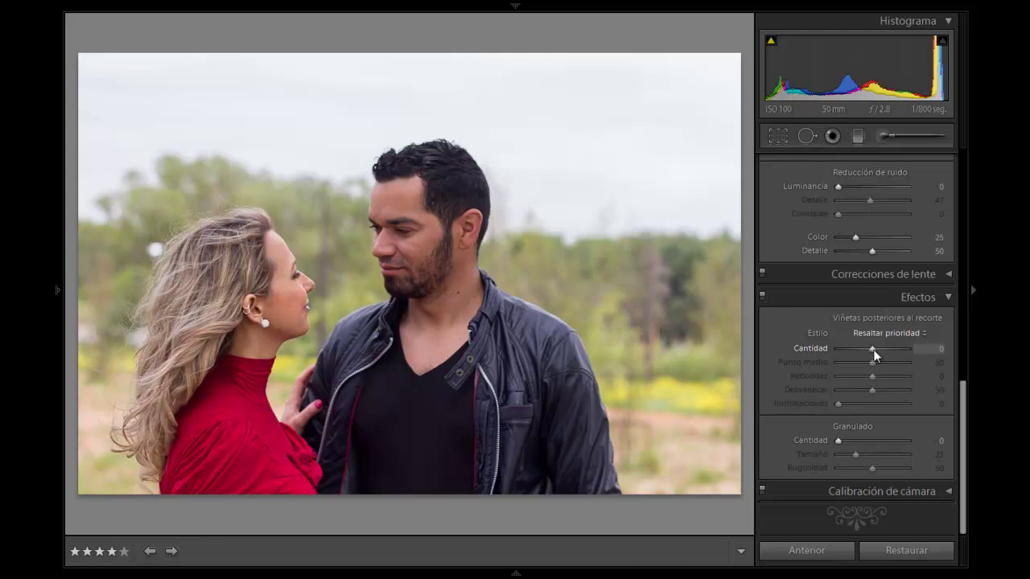
pyautogui.moveTo(873, 350)
pyautogui.mouseDown()
pyautogui.moveTo(902, 347)
pyautogui.moveTo(863, 349)
pyautogui.mouseUp()
pyautogui.press('\\')
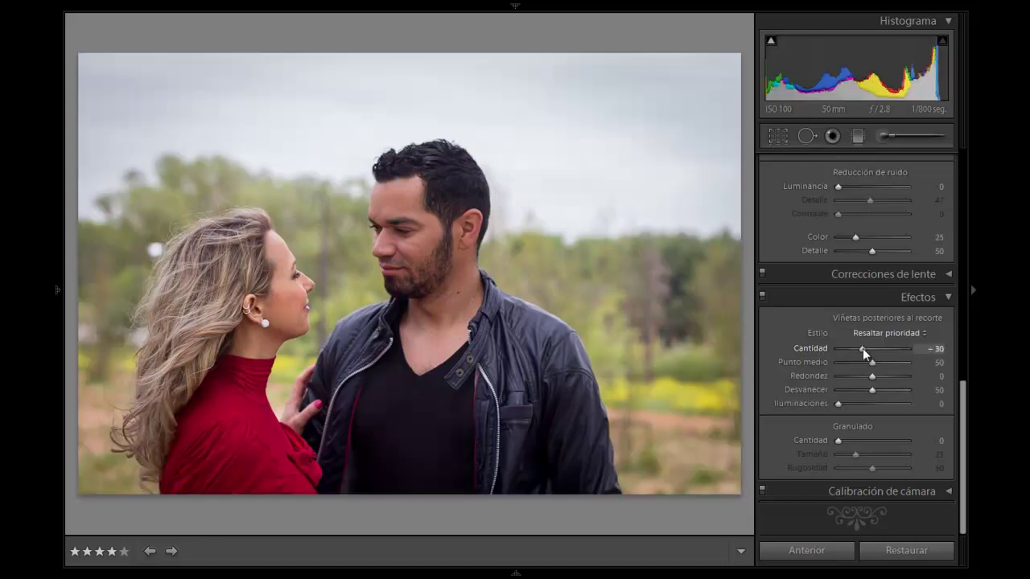
pyautogui.moveTo(860, 350); pyautogui.dragTo(838, 351)
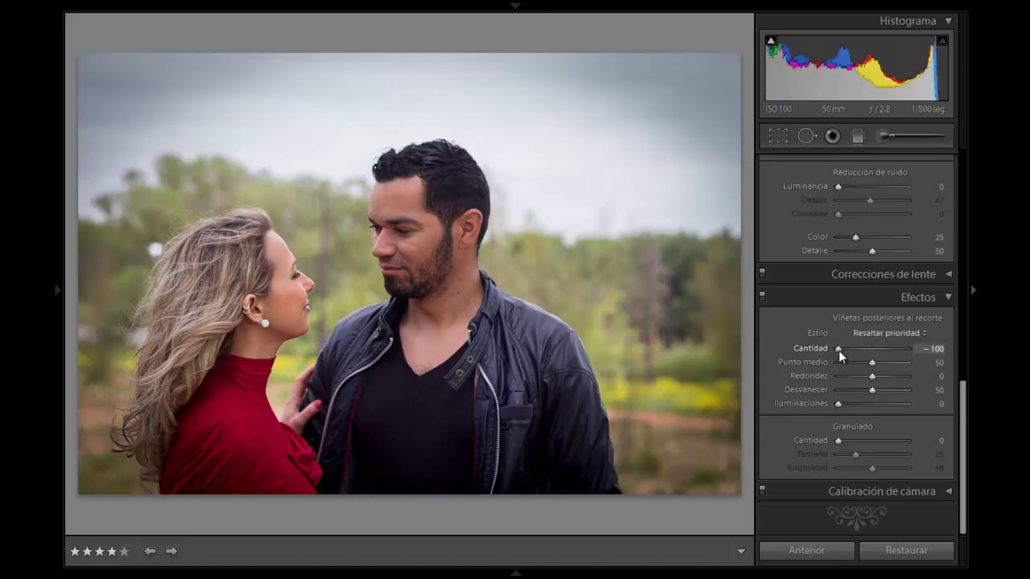
pyautogui.moveTo(838, 349)
pyautogui.mouseDown()
pyautogui.moveTo(858, 350)
pyautogui.moveTo(848, 350)
pyautogui.mouseUp()
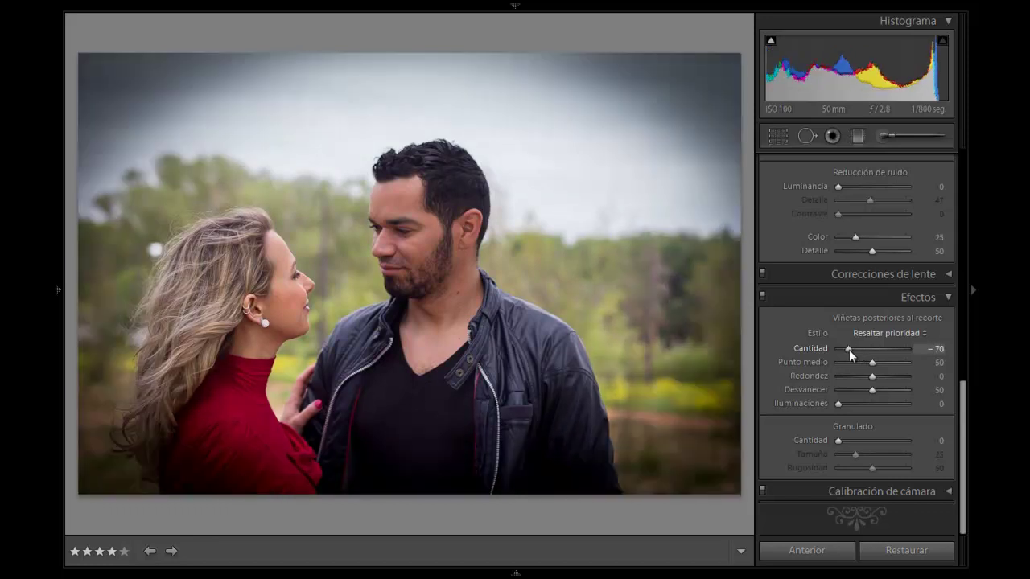
# - Set vignette roundness +85, feather 100, midpoint 30 and highlights 60
pyautogui.moveTo(875, 375); pyautogui.dragTo(902, 377)
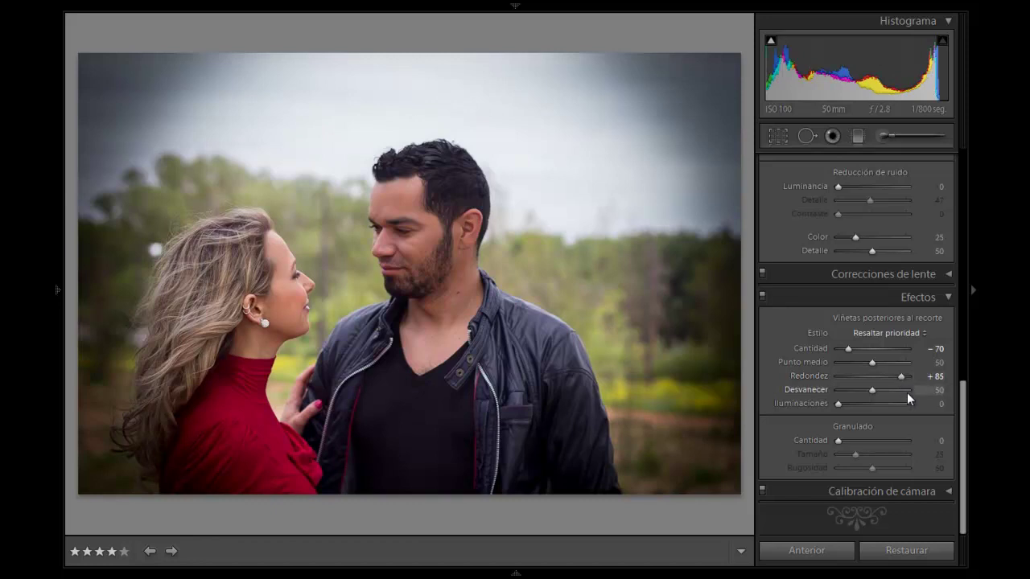
pyautogui.click(907, 389)
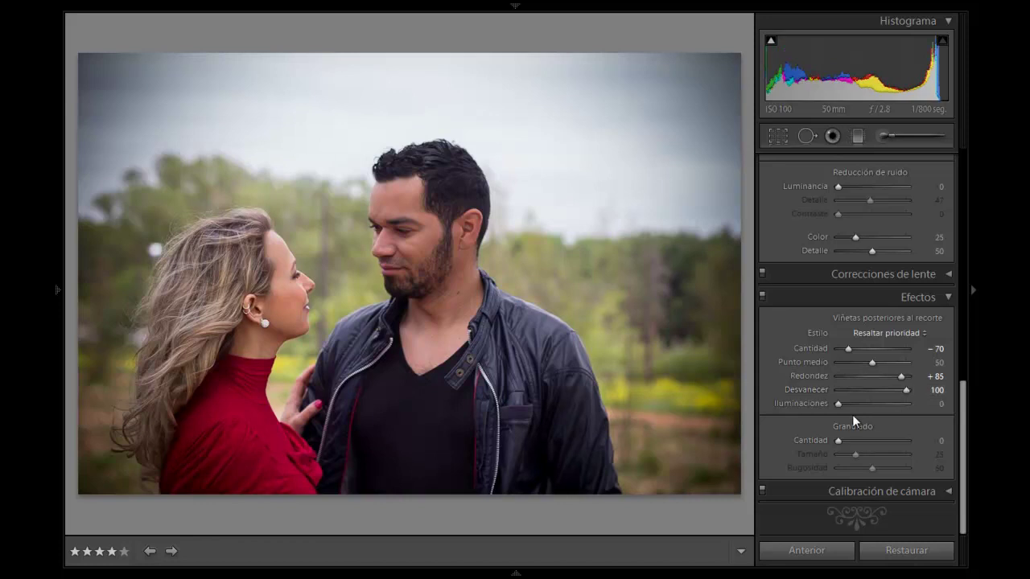
pyautogui.click(907, 403)
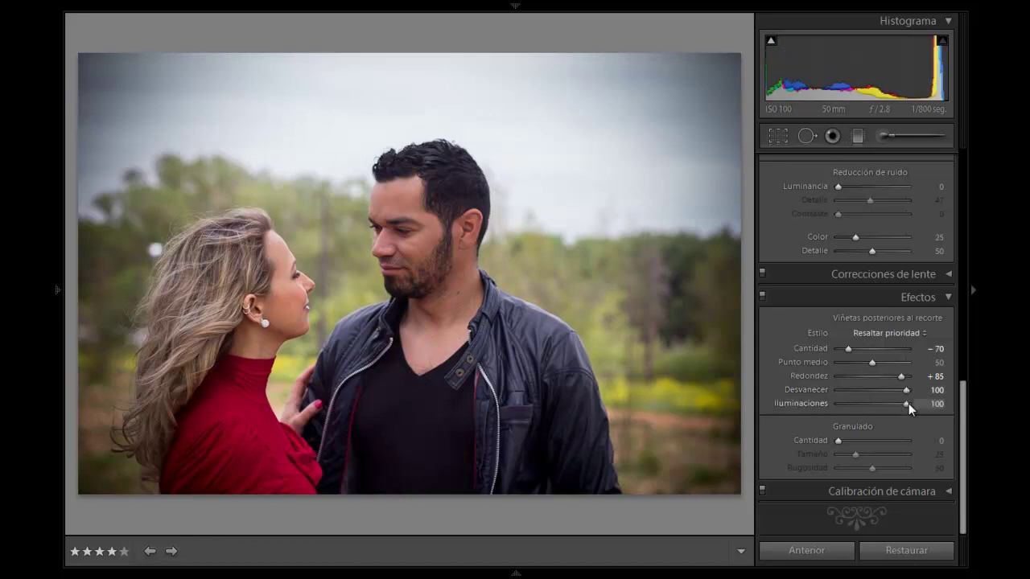
pyautogui.click(885, 406)
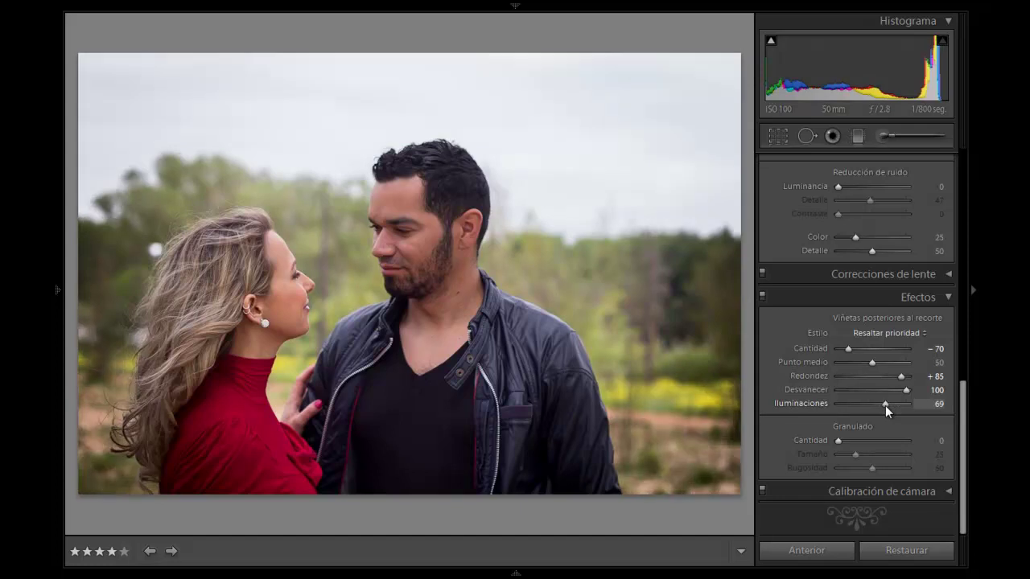
pyautogui.click(859, 364)
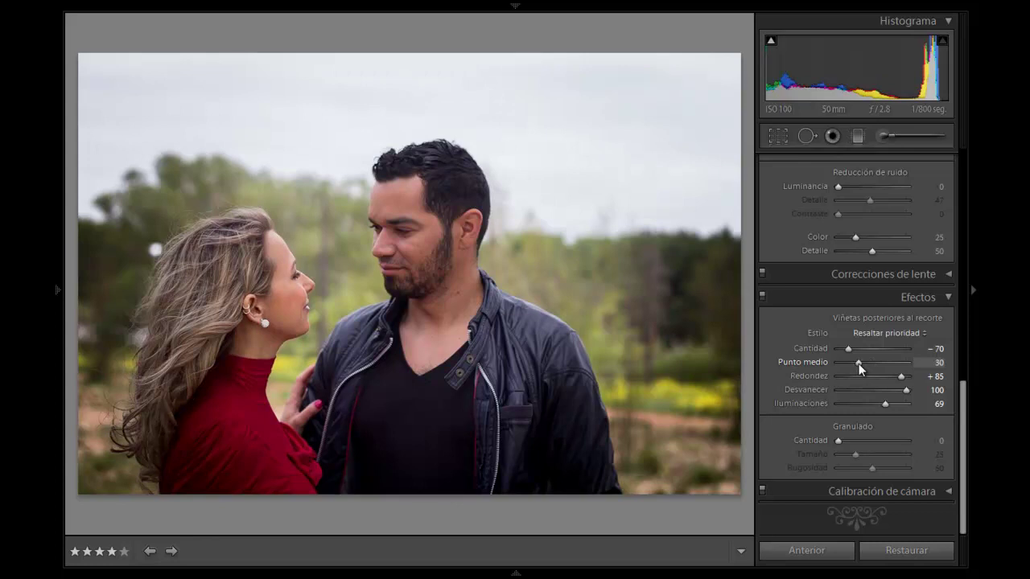
pyautogui.click(866, 404)
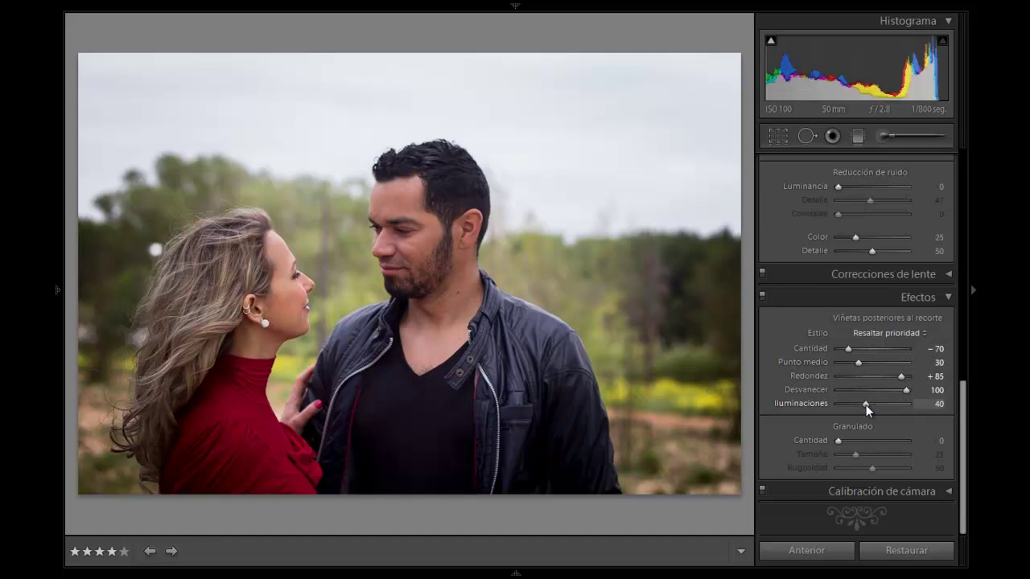
pyautogui.moveTo(865, 405); pyautogui.dragTo(878, 402)
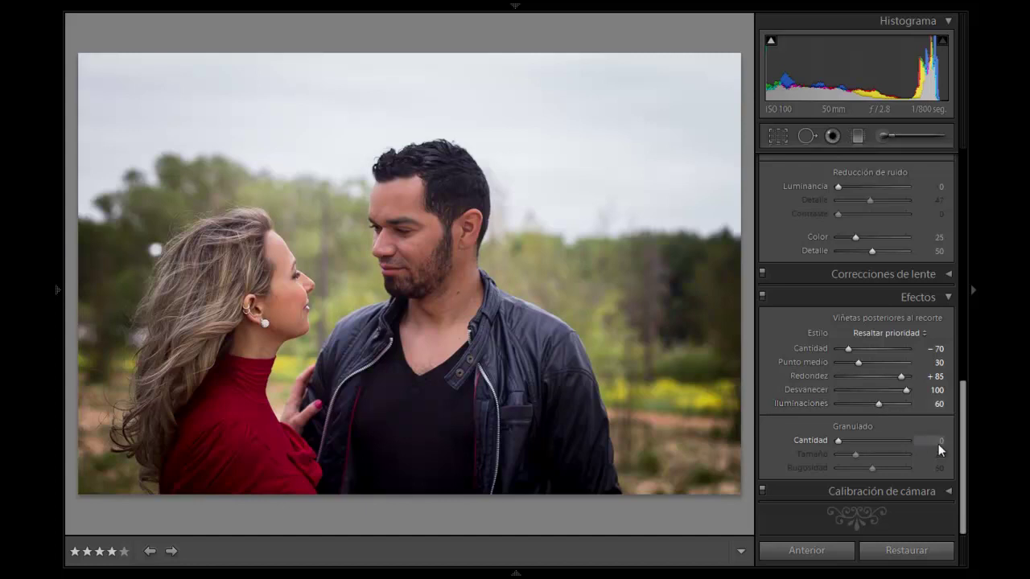
# - Set Temperatura to 5085 and raise Exposición to +0.32
pyautogui.click(948, 299)
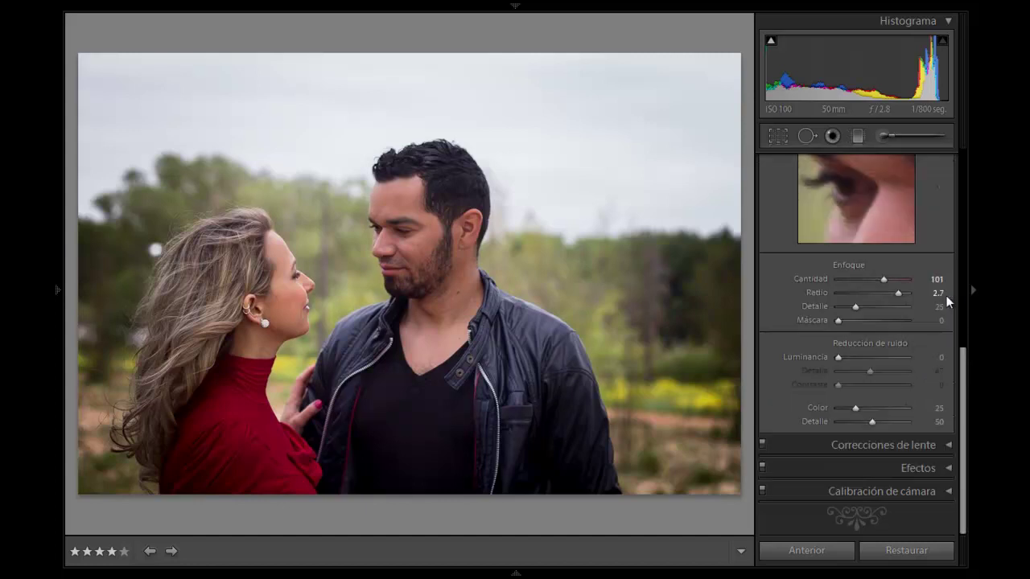
pyautogui.moveTo(965, 409); pyautogui.dragTo(952, 140)
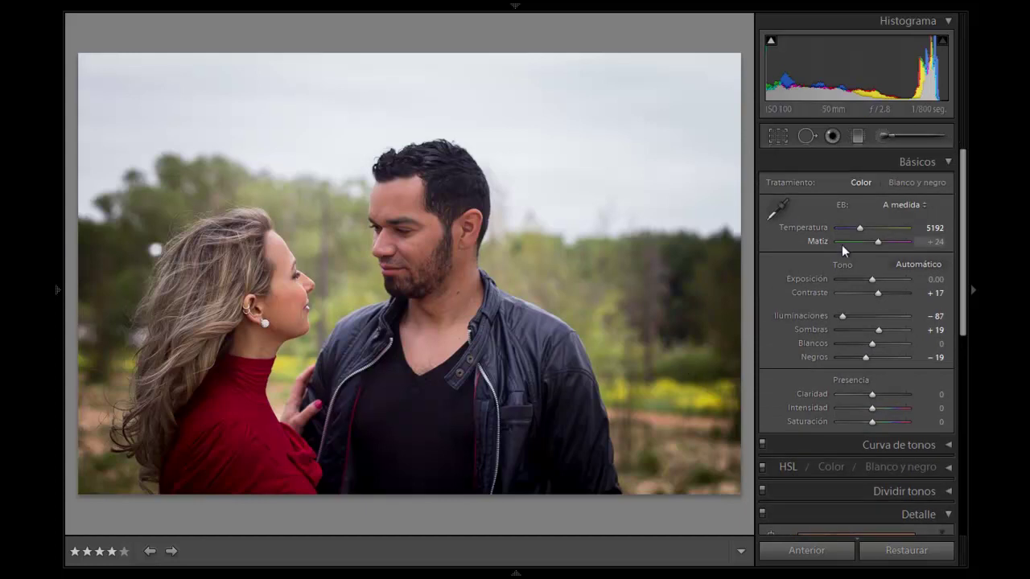
pyautogui.write('4800')
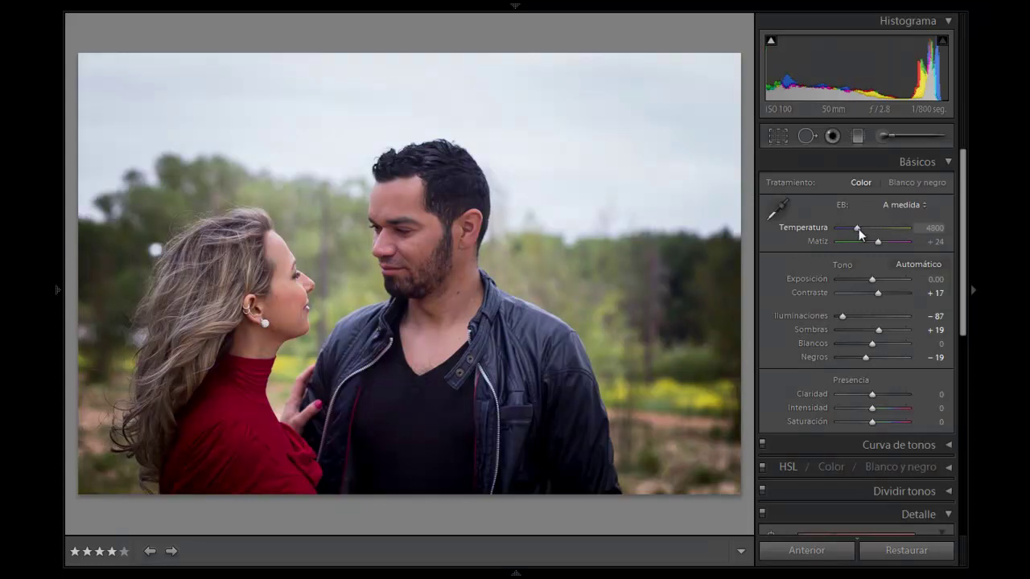
pyautogui.moveTo(857, 231); pyautogui.dragTo(859, 232)
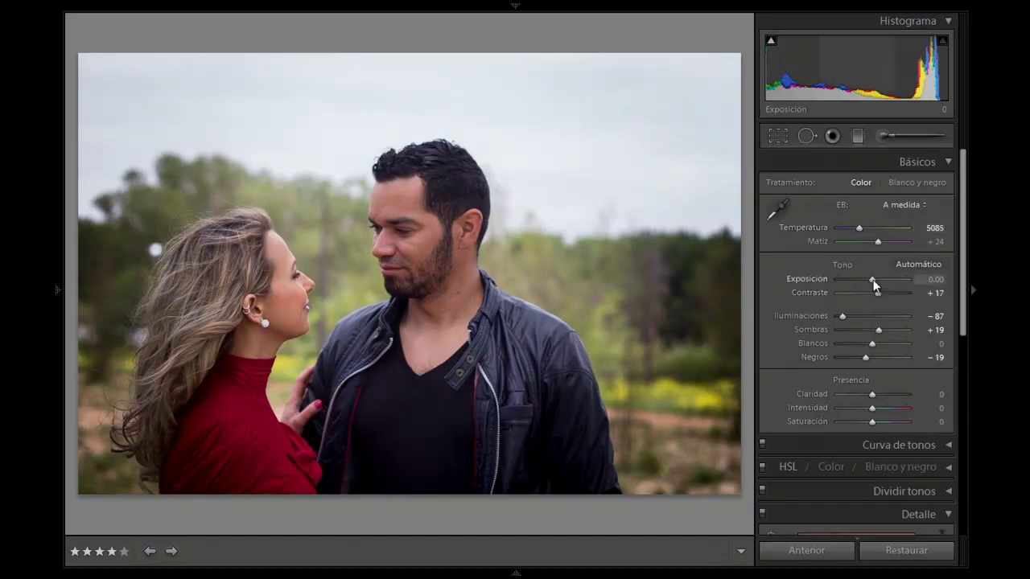
pyautogui.moveTo(873, 279); pyautogui.dragTo(877, 279)
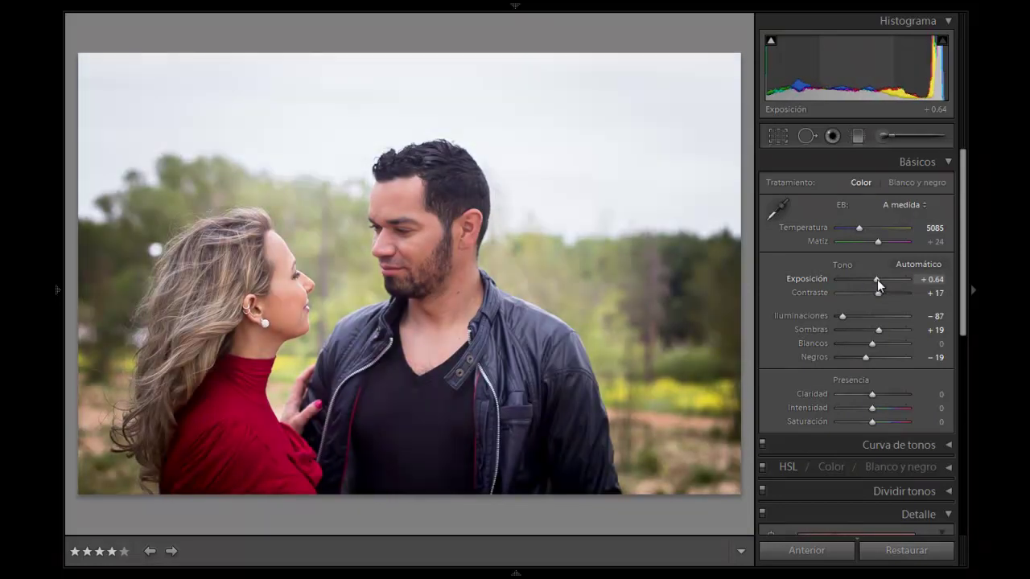
pyautogui.moveTo(877, 279); pyautogui.dragTo(875, 280)
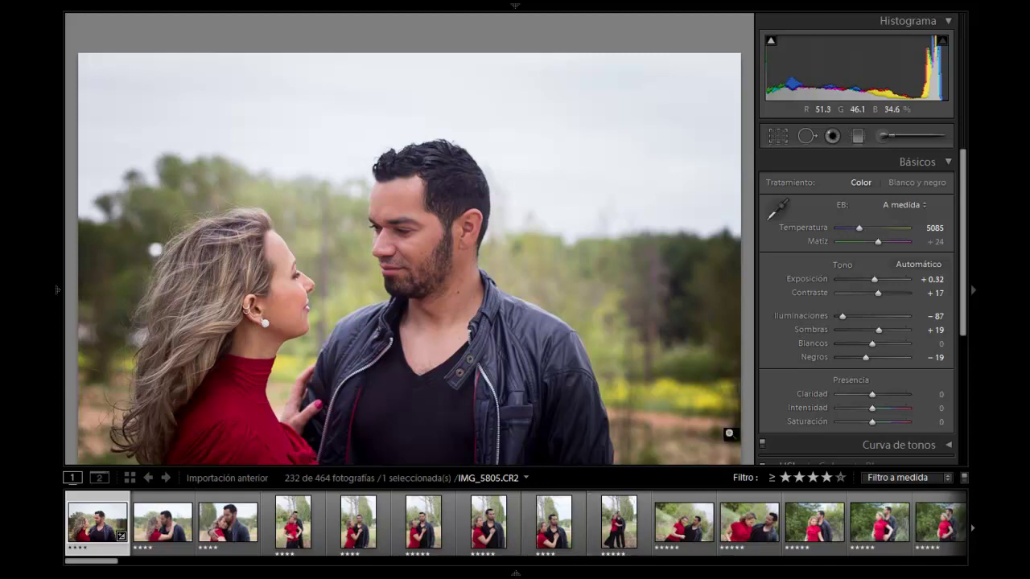
# - Filter to five-star photos and scroll through the filmstrip results
pyautogui.click(841, 477)
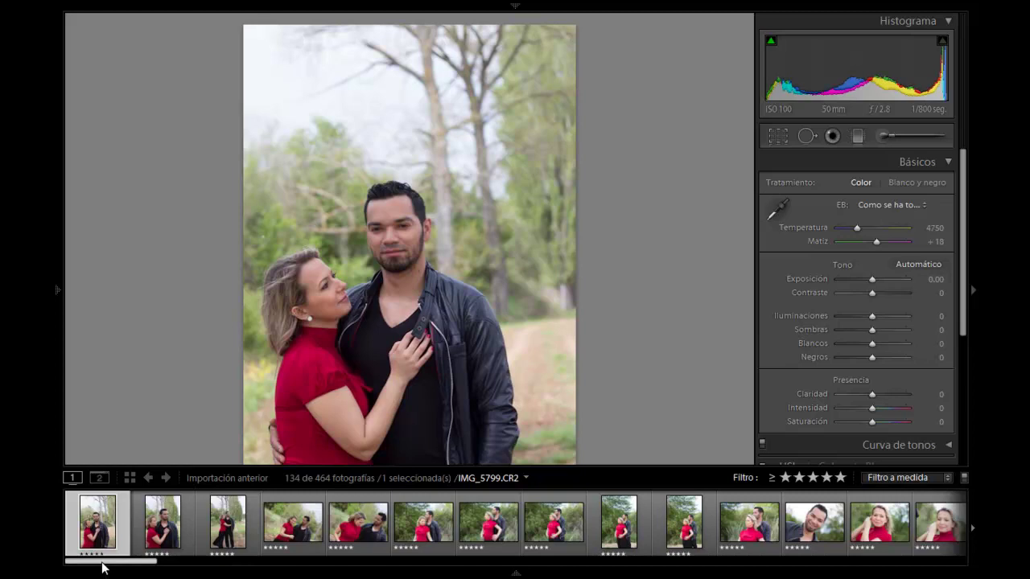
pyautogui.scroll(-3, 102, 567)
pyautogui.scroll(-3, 105, 566)
pyautogui.scroll(-3, 122, 563)
pyautogui.scroll(-5, 643, 563)
pyautogui.scroll(-5, 740, 564)
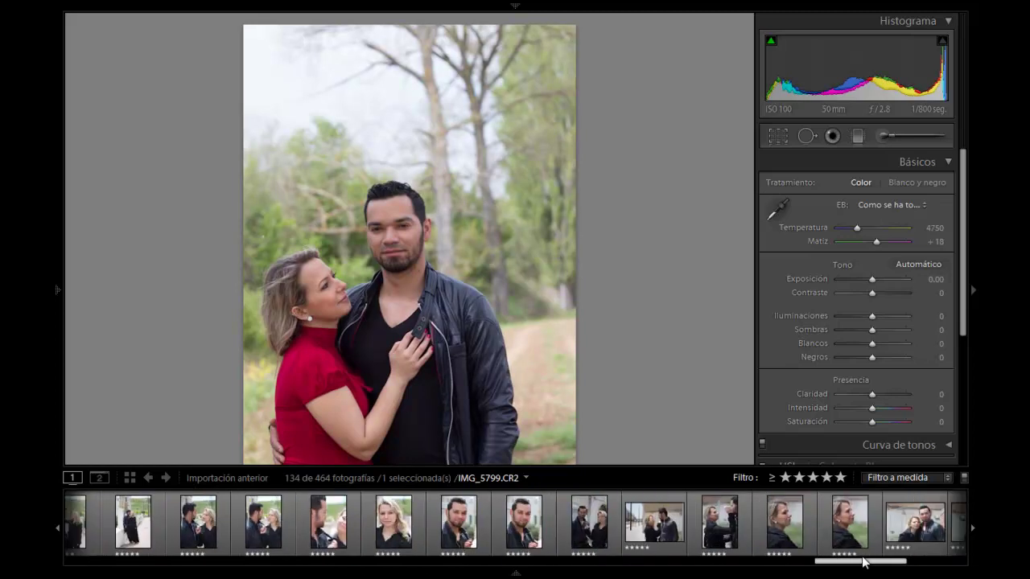
pyautogui.scroll(-5, 837, 566)
pyautogui.moveTo(927, 563); pyautogui.dragTo(254, 554)
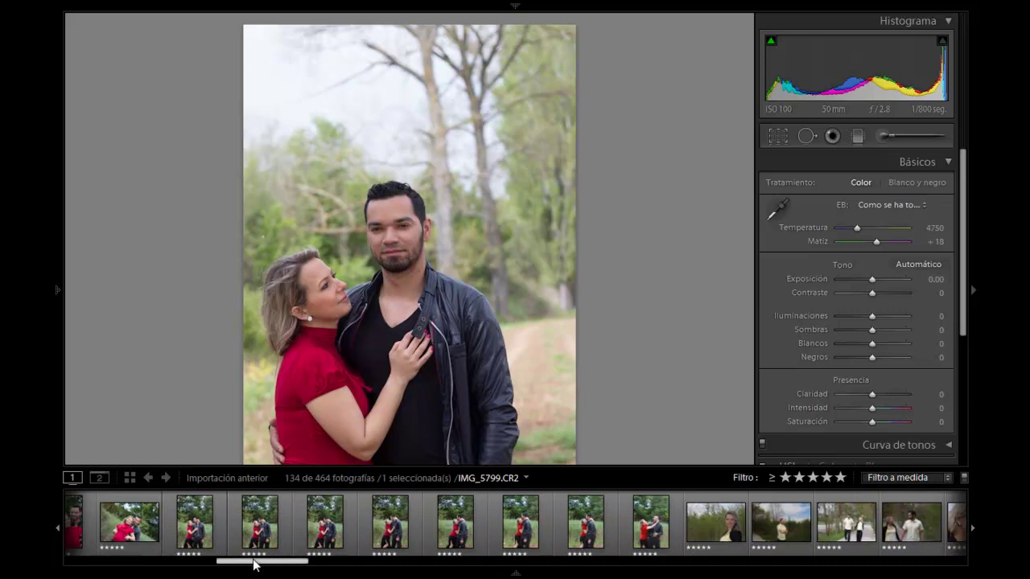
pyautogui.moveTo(254, 553); pyautogui.dragTo(87, 564)
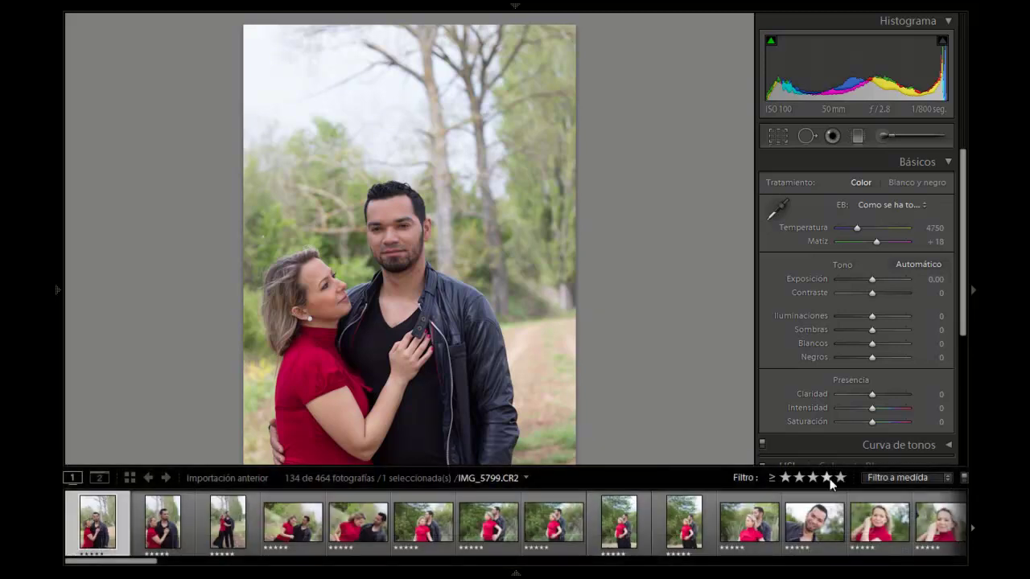
# - Rate the edited couple portrait five stars and return to the five-star filter showing 135 photos
pyautogui.click(829, 479)
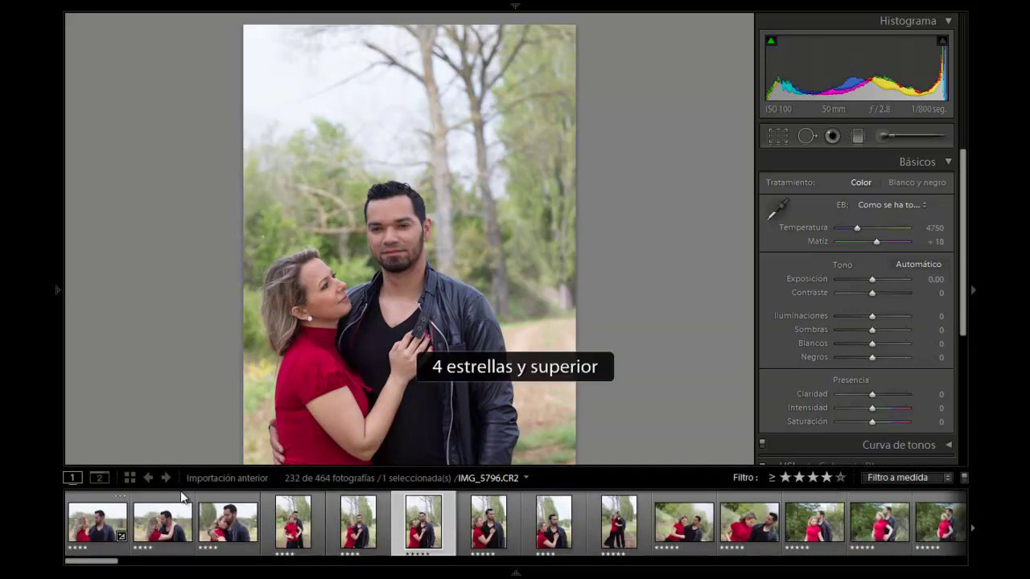
pyautogui.click(107, 533)
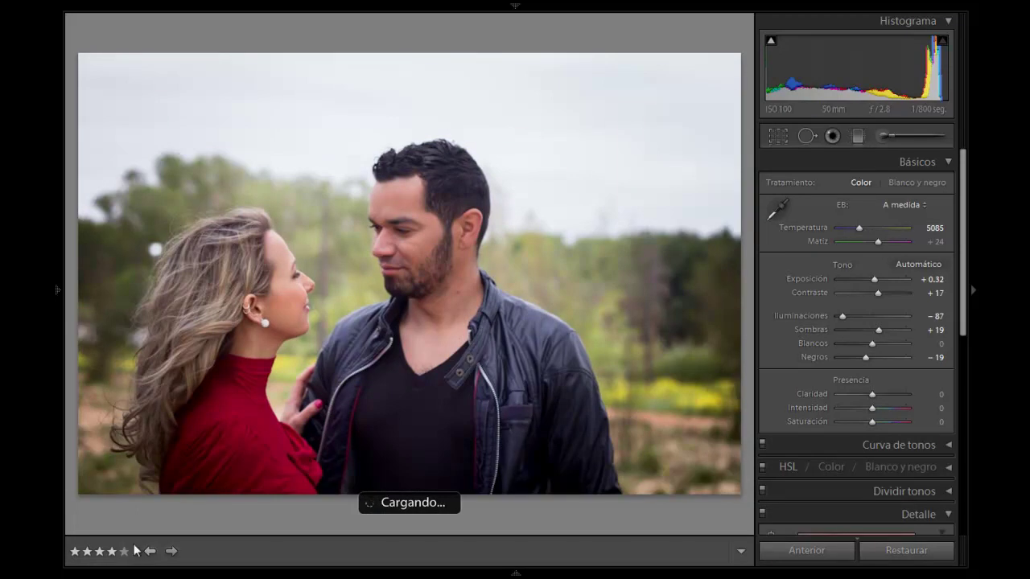
pyautogui.click(124, 552)
pyautogui.moveTo(515, 573)
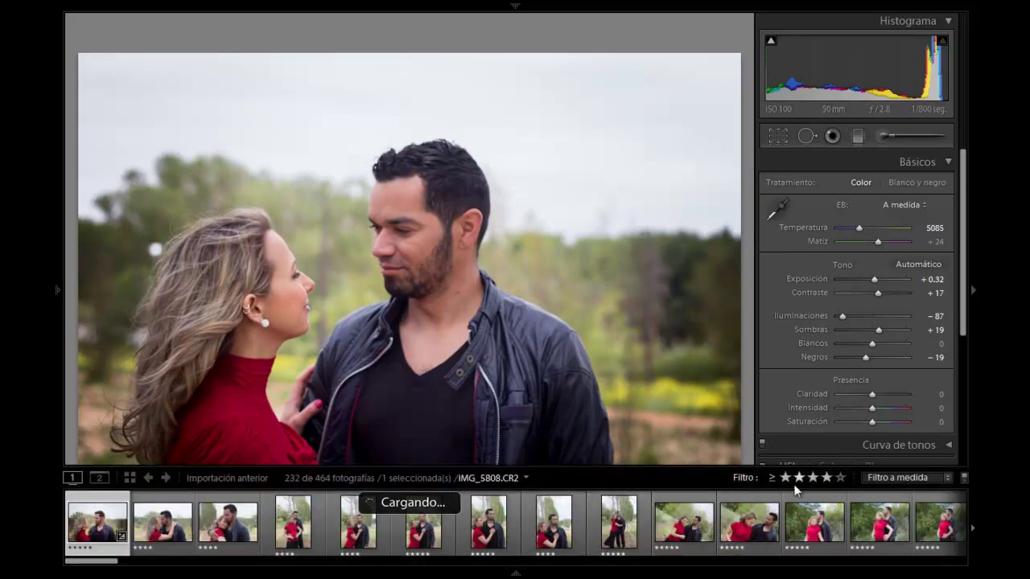
pyautogui.click(841, 478)
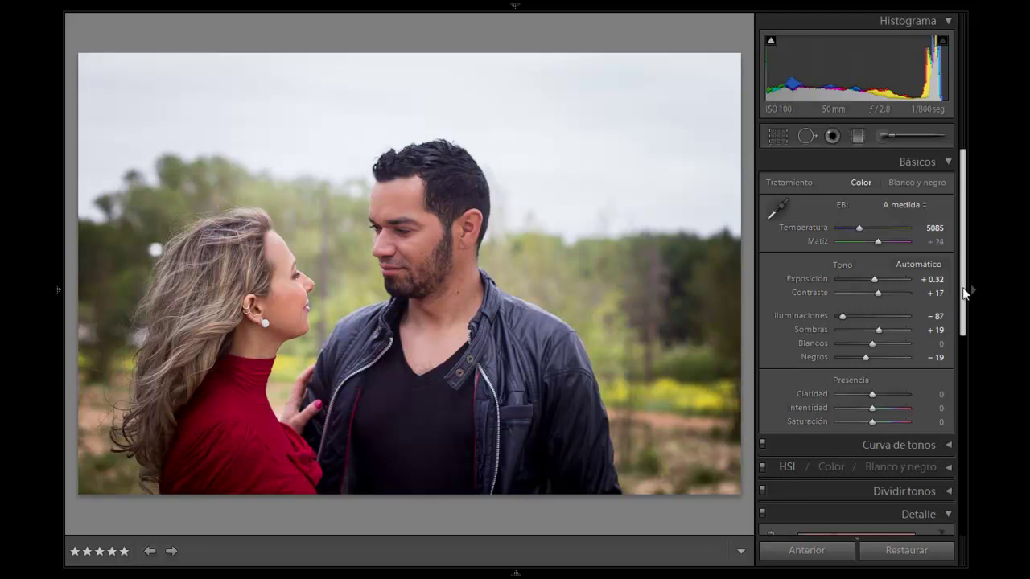
pyautogui.moveTo(964, 292)
pyautogui.mouseDown()
pyautogui.moveTo(975, 376)
pyautogui.moveTo(969, 264)
pyautogui.mouseUp()
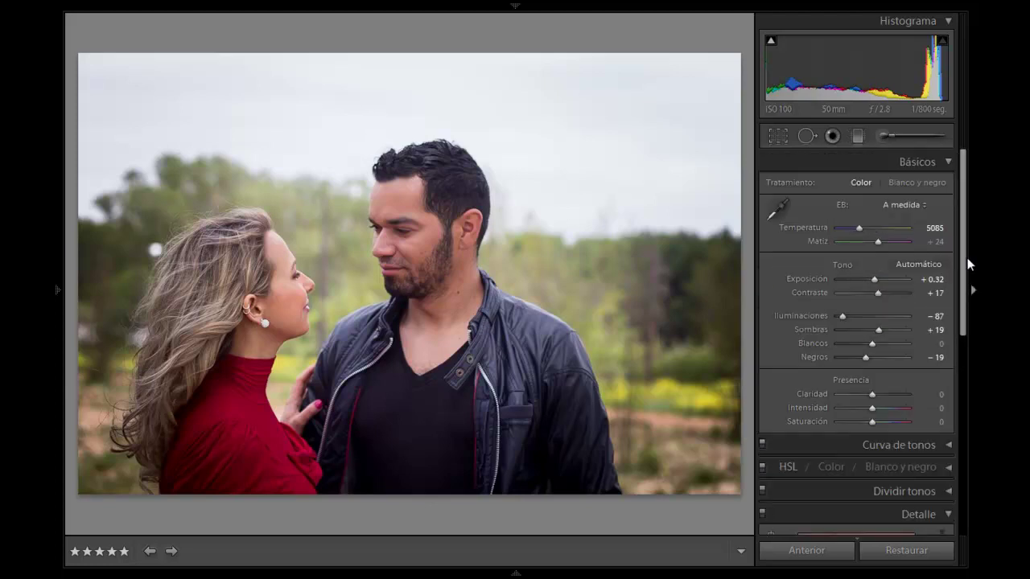
pyautogui.click(515, 573)
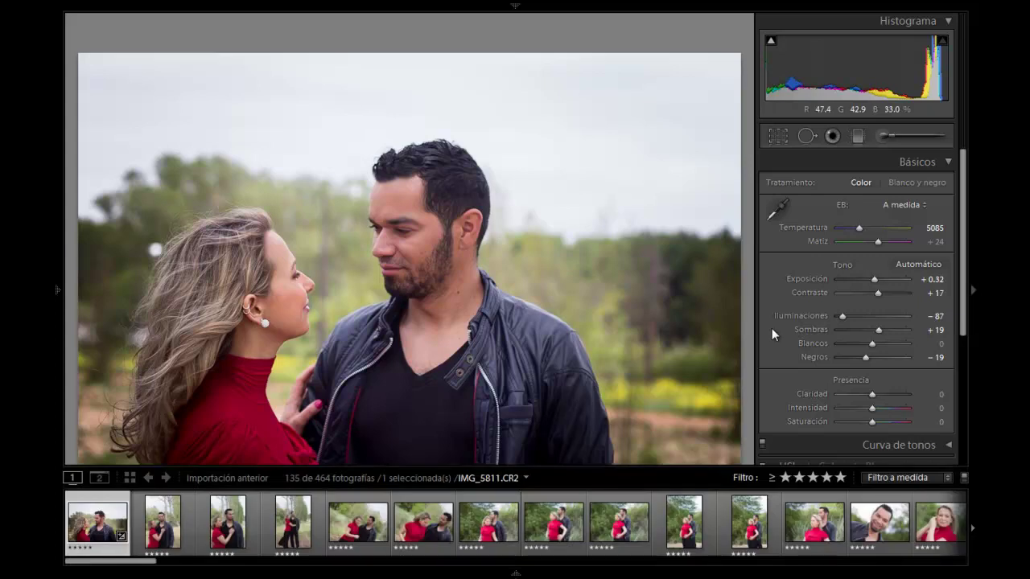
# - Select the edited portrait, then Shift-select through the last couple photo for 33 thumbnails
pyautogui.click(515, 573)
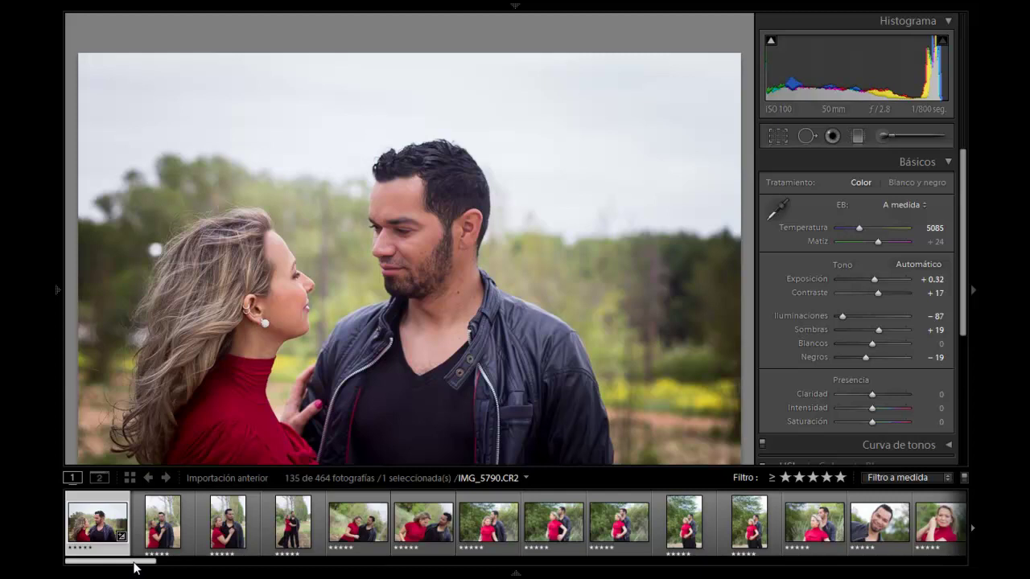
pyautogui.moveTo(133, 568); pyautogui.dragTo(214, 563)
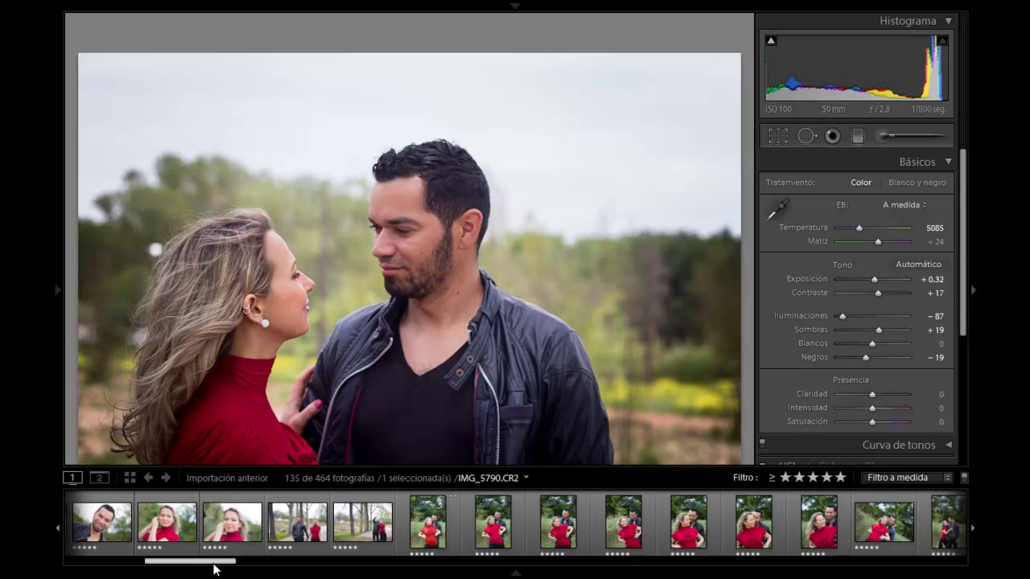
pyautogui.moveTo(214, 569); pyautogui.dragTo(307, 567)
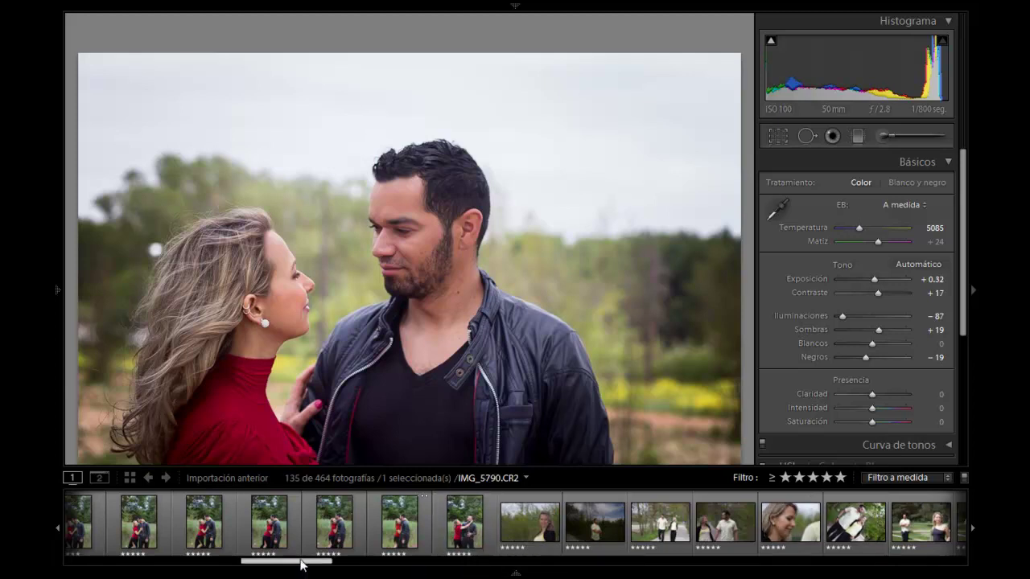
pyautogui.moveTo(303, 566)
pyautogui.mouseDown()
pyautogui.moveTo(141, 546)
pyautogui.moveTo(249, 553)
pyautogui.mouseUp()
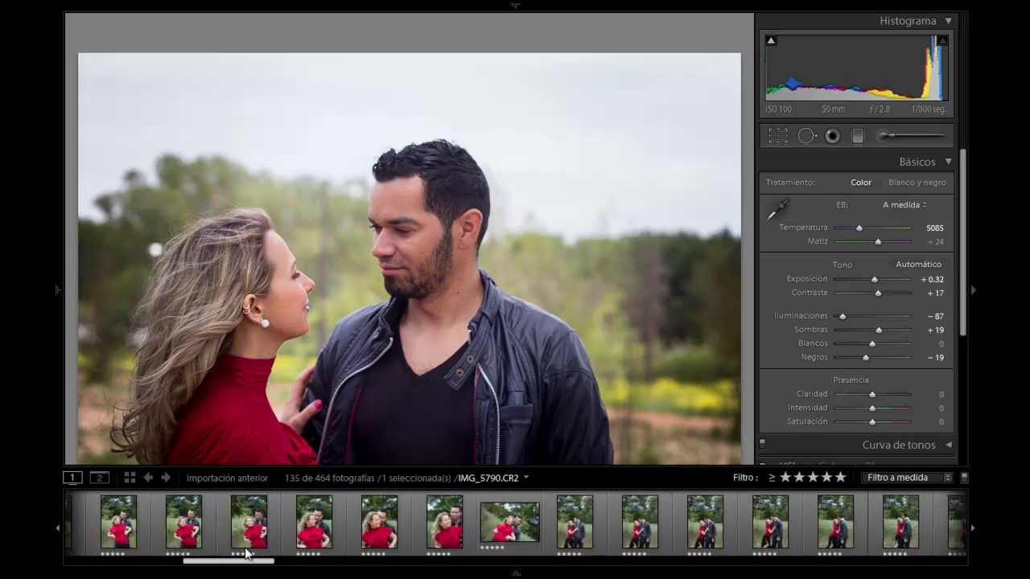
pyautogui.moveTo(249, 554); pyautogui.dragTo(306, 573)
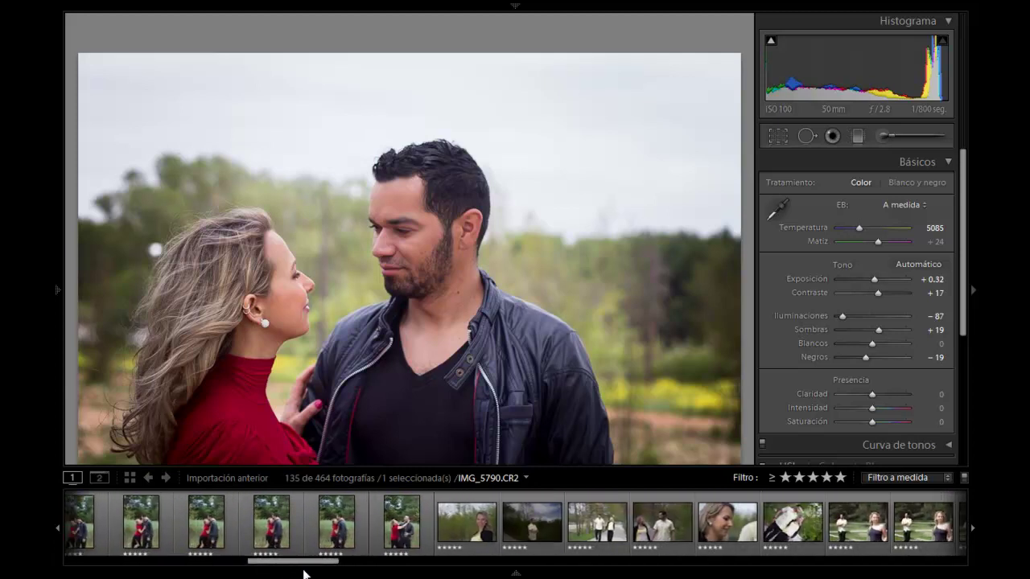
pyautogui.keyDown('shift'); pyautogui.click(398, 532); pyautogui.keyUp('shift')
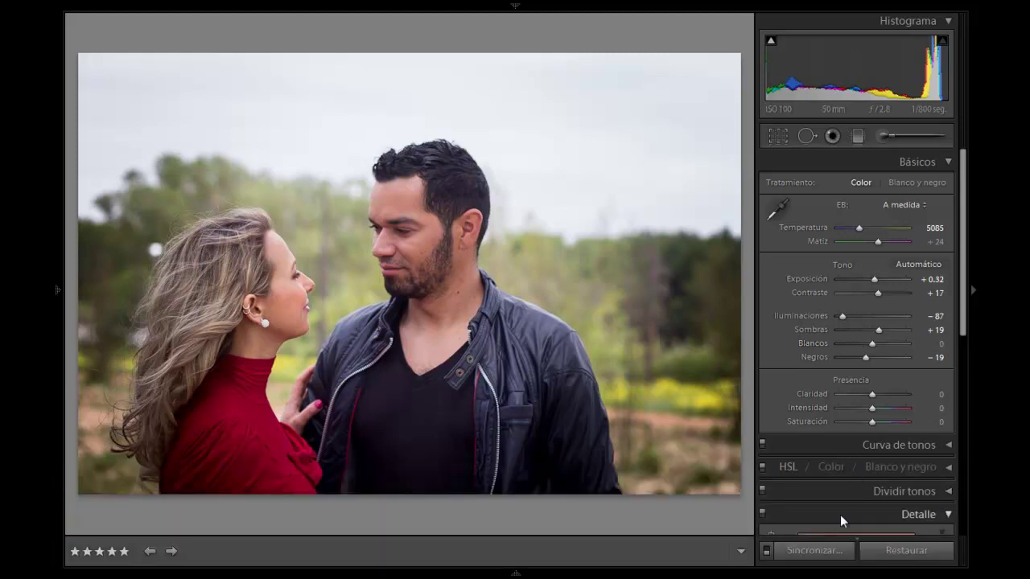
# - Open the Ajustes de sincronización dialog and move it aside to keep the photo visible
pyautogui.click(811, 555)
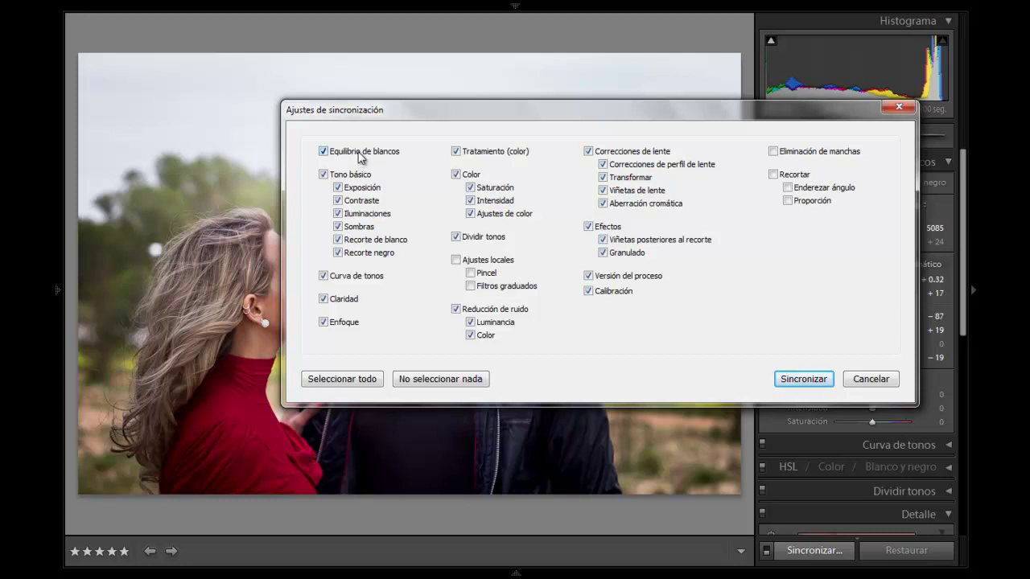
pyautogui.moveTo(431, 115); pyautogui.dragTo(289, 200)
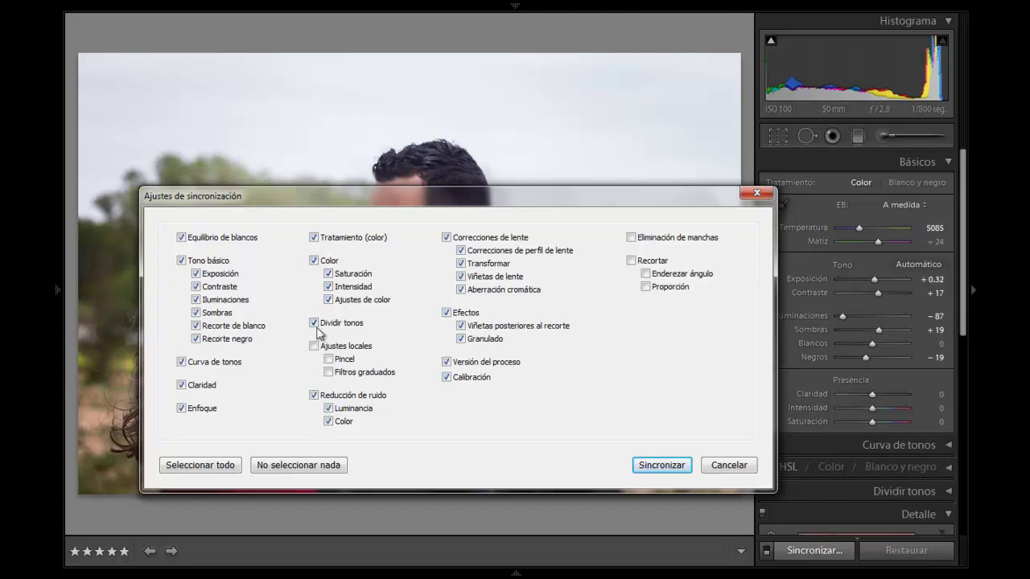
# - Sync settings excluding Dividir tonos, Ajustes locales and Viñetas posteriores al recorte to all 33 photos
pyautogui.click(315, 324)
pyautogui.click(315, 346)
pyautogui.click(315, 346)
pyautogui.click(461, 326)
pyautogui.click(649, 470)
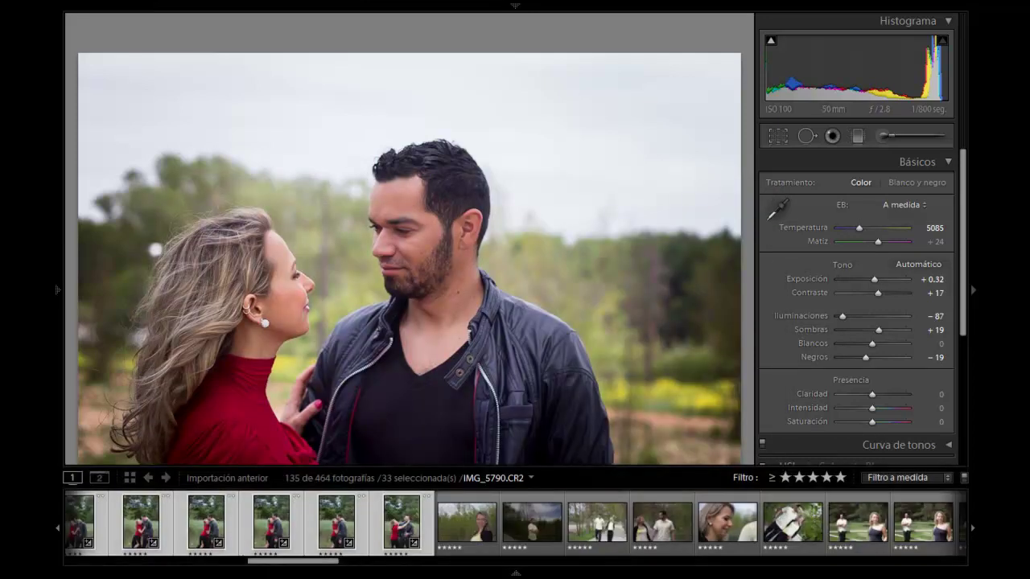
# - Check the sync on the second and third photos, return to IMG_5799, and hide the filmstrip
pyautogui.moveTo(321, 562); pyautogui.dragTo(66, 557)
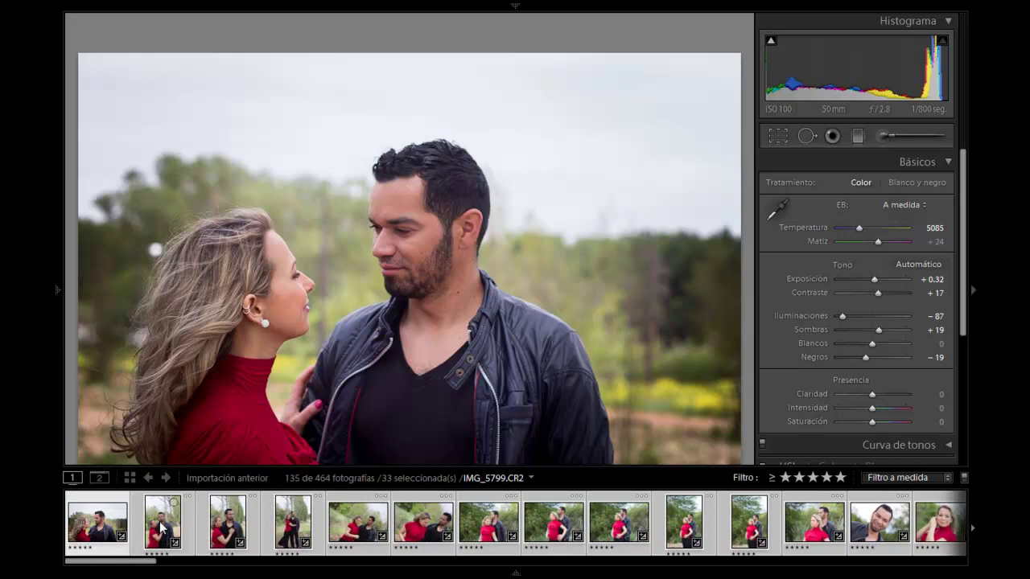
pyautogui.click(162, 528)
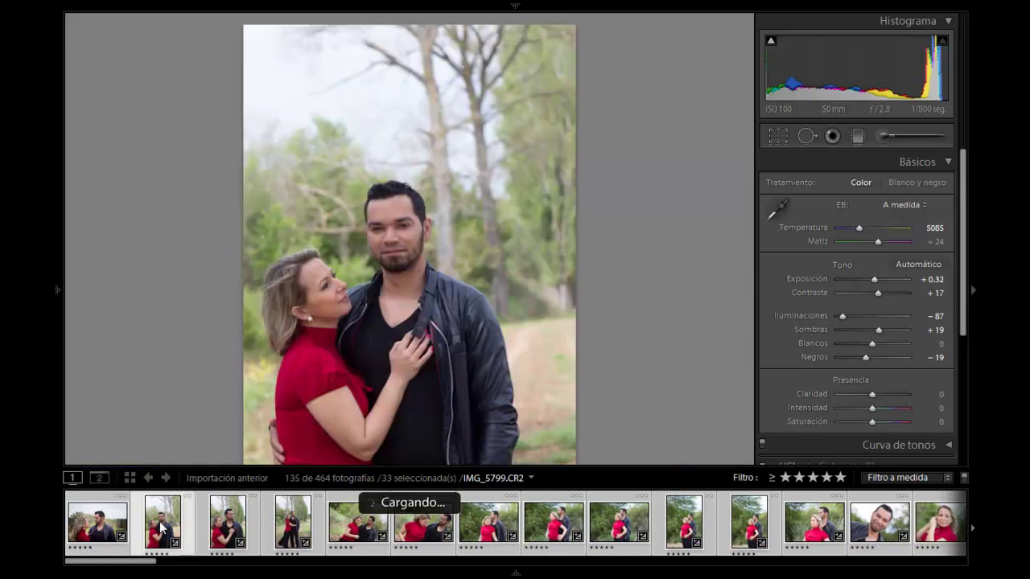
pyautogui.click(223, 523)
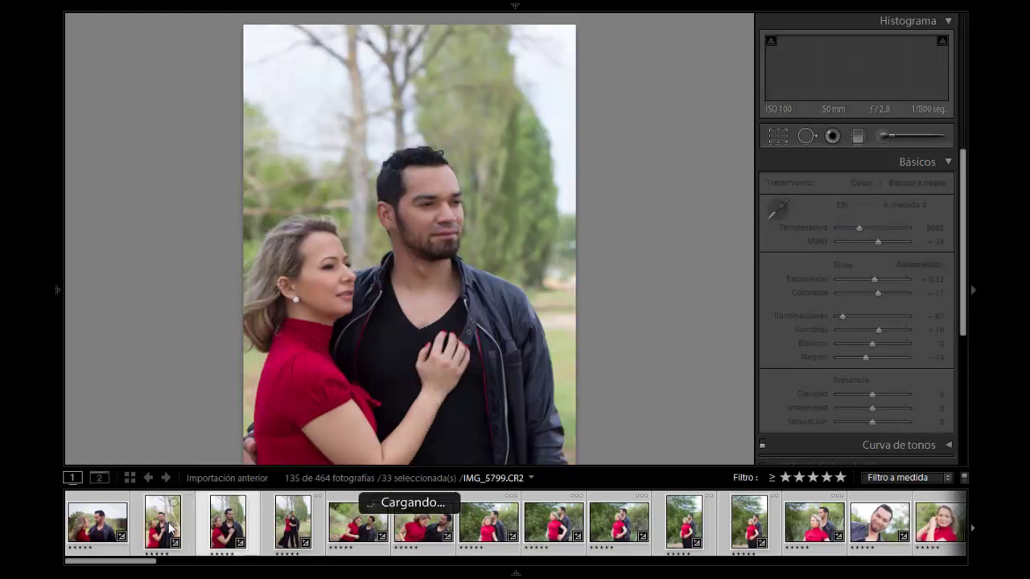
pyautogui.click(170, 527)
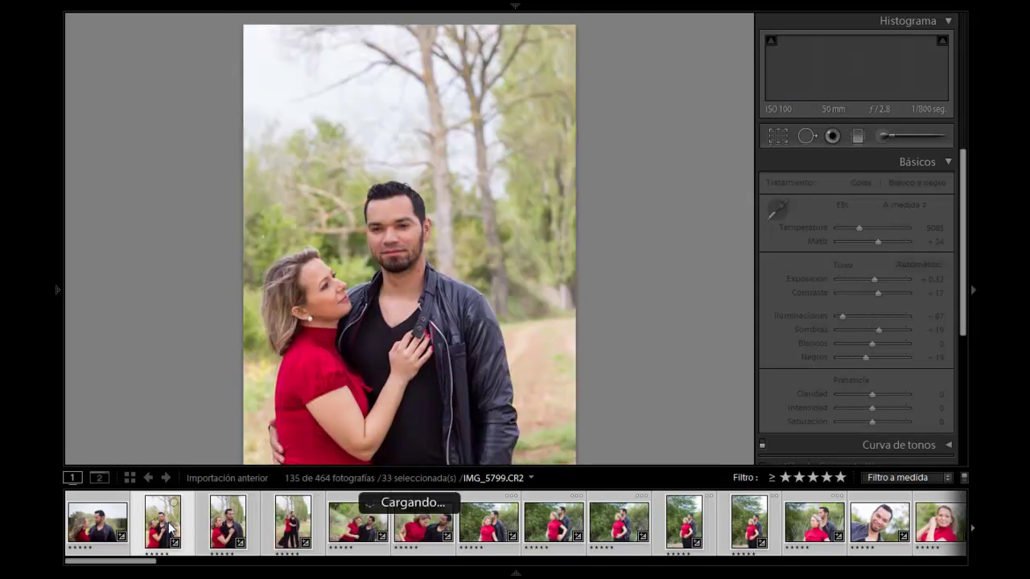
pyautogui.press('F6')
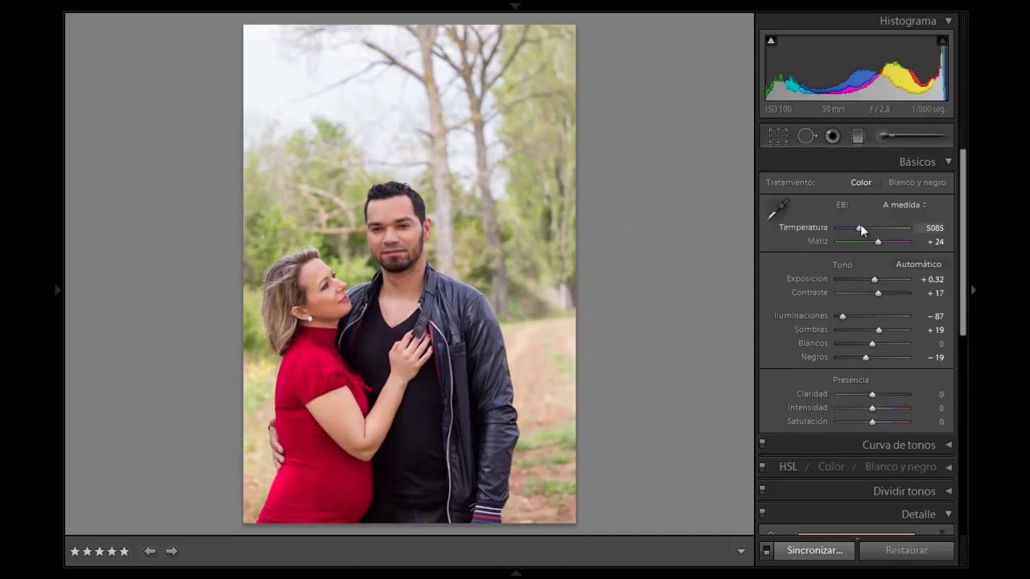
# - Lower Temperatura from 5085 to 4872, then inspect both faces at 1:1 zoom
pyautogui.moveTo(859, 229); pyautogui.dragTo(857, 229)
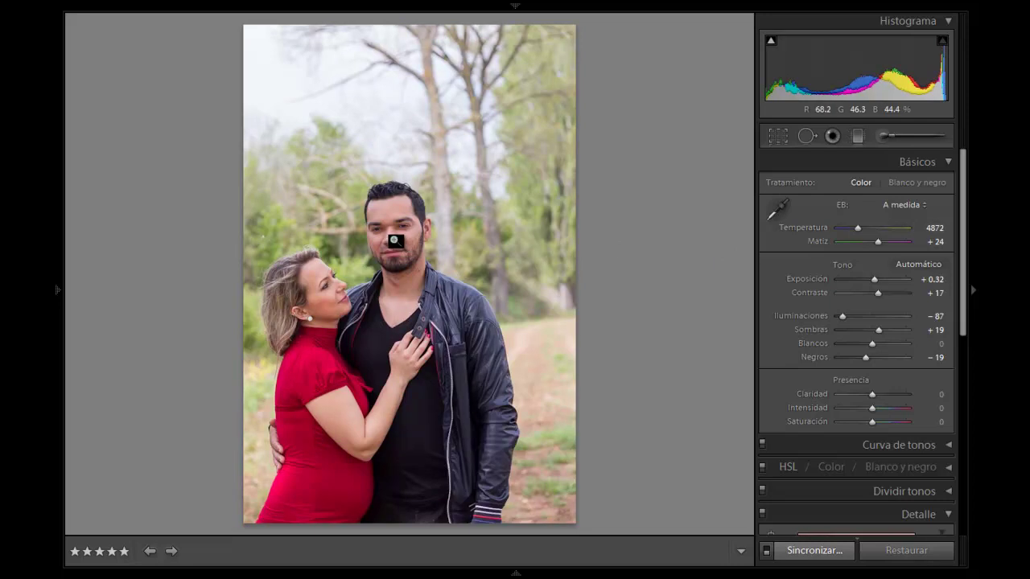
pyautogui.click(392, 238)
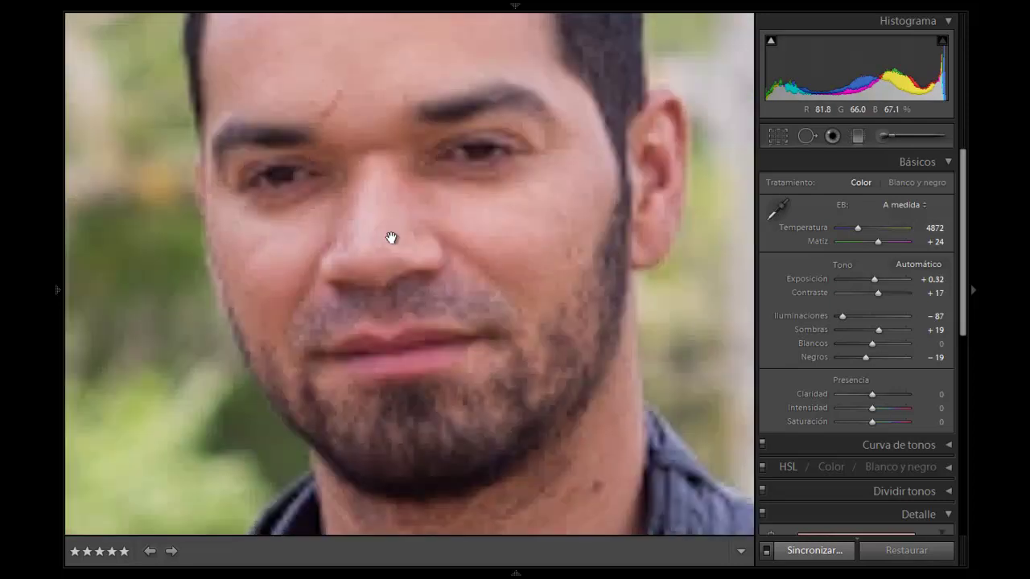
pyautogui.moveTo(391, 238); pyautogui.dragTo(612, 143)
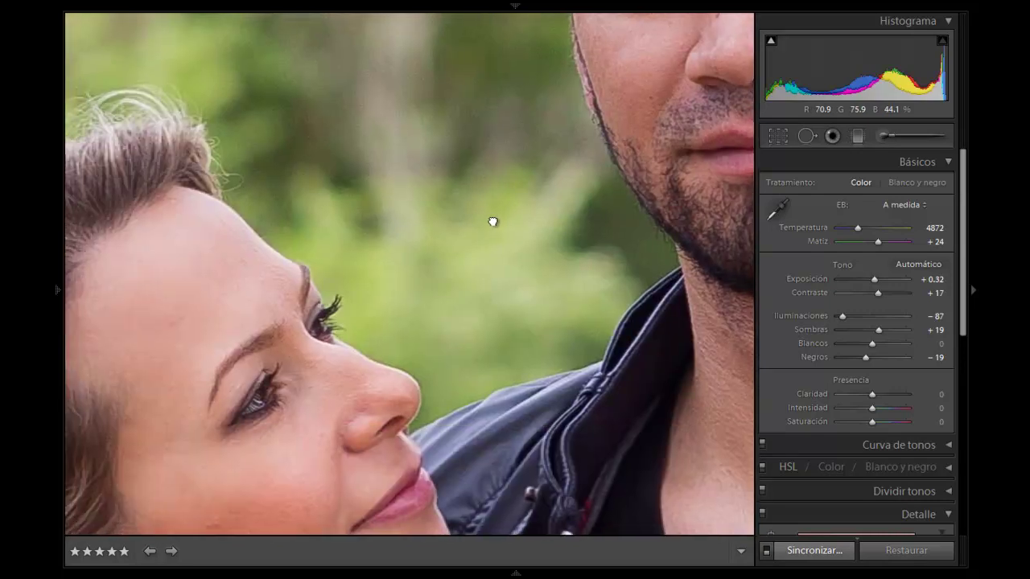
pyautogui.moveTo(492, 220)
pyautogui.mouseDown()
pyautogui.moveTo(520, 193)
pyautogui.moveTo(528, 120)
pyautogui.mouseUp()
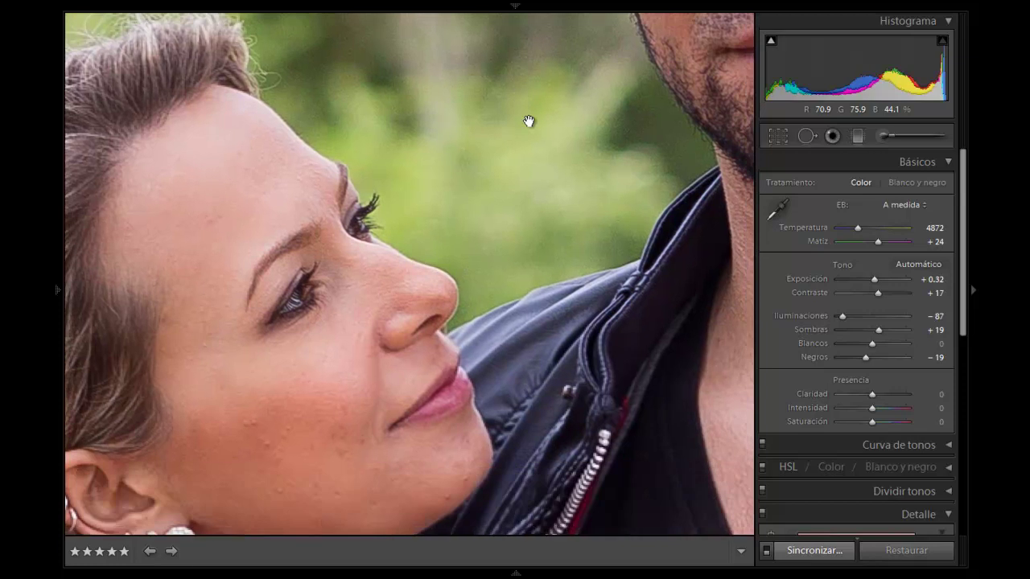
pyautogui.moveTo(309, 398); pyautogui.dragTo(436, 295)
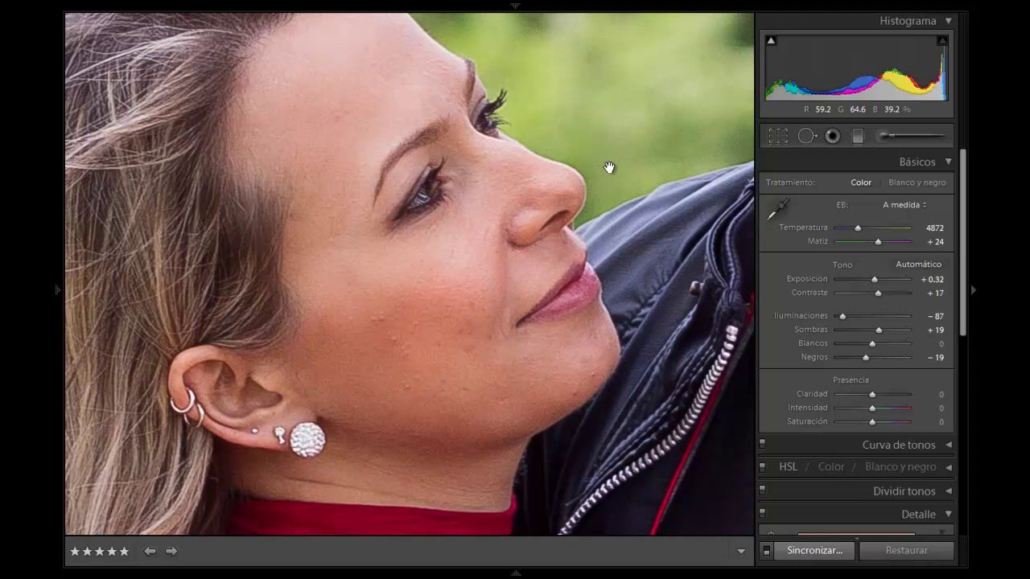
# - Heal the woman's cheek blemish with one spot correction sourced from nearby clean skin
pyautogui.click(807, 136)
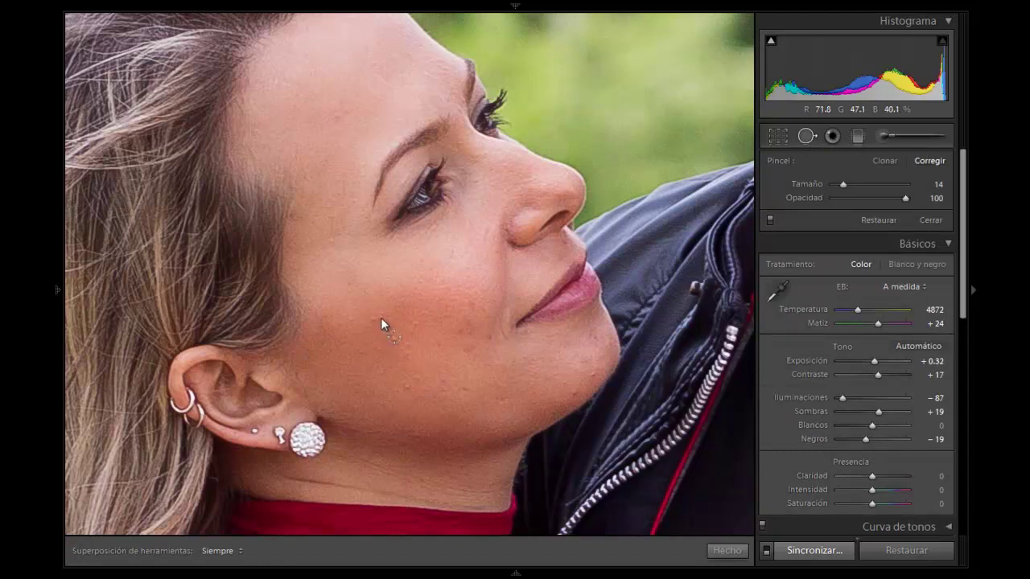
pyautogui.click(382, 320)
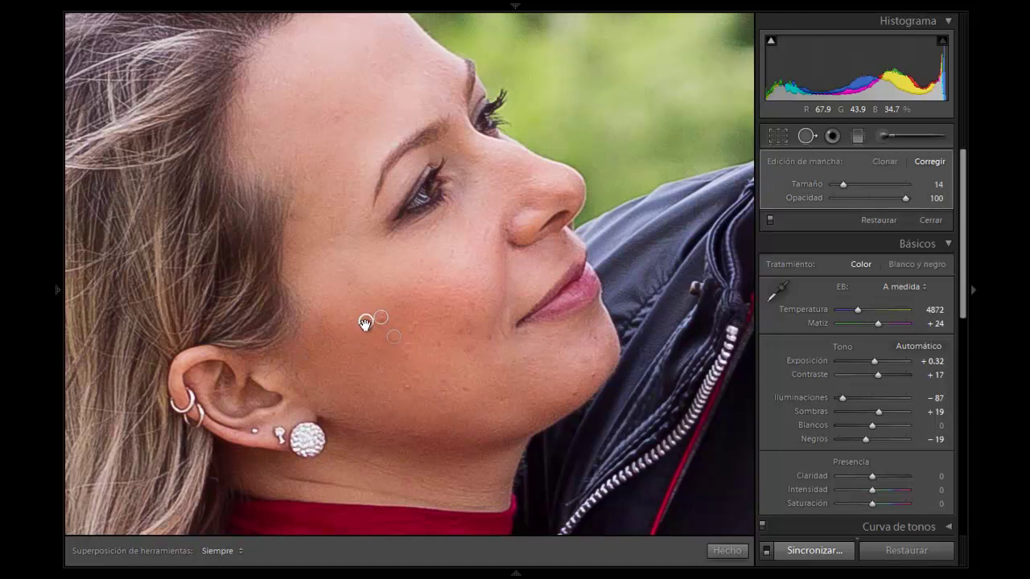
pyautogui.click(370, 301)
pyautogui.press('Delete')
pyautogui.click(370, 319)
pyautogui.moveTo(382, 314); pyautogui.dragTo(406, 294)
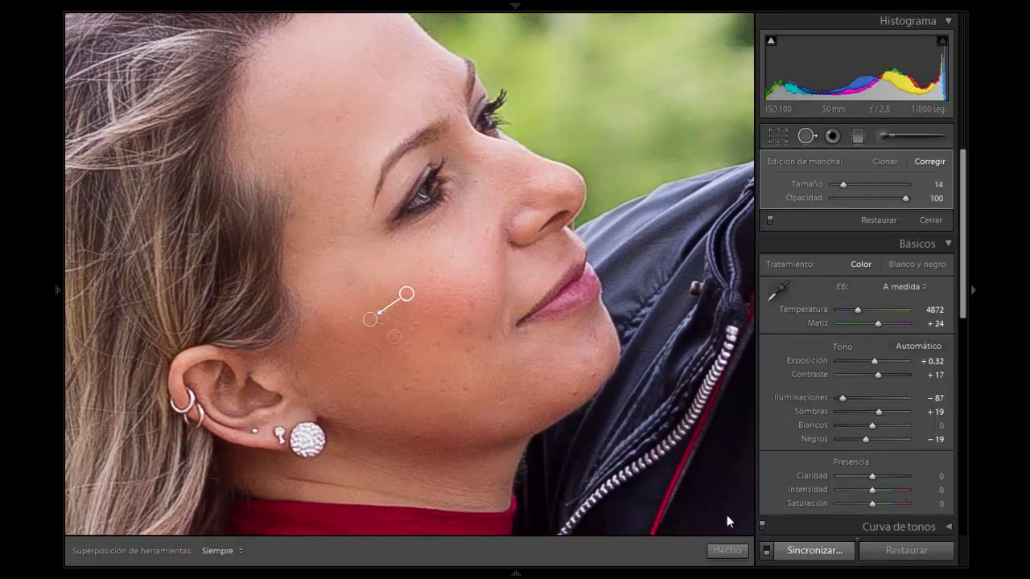
pyautogui.click(726, 550)
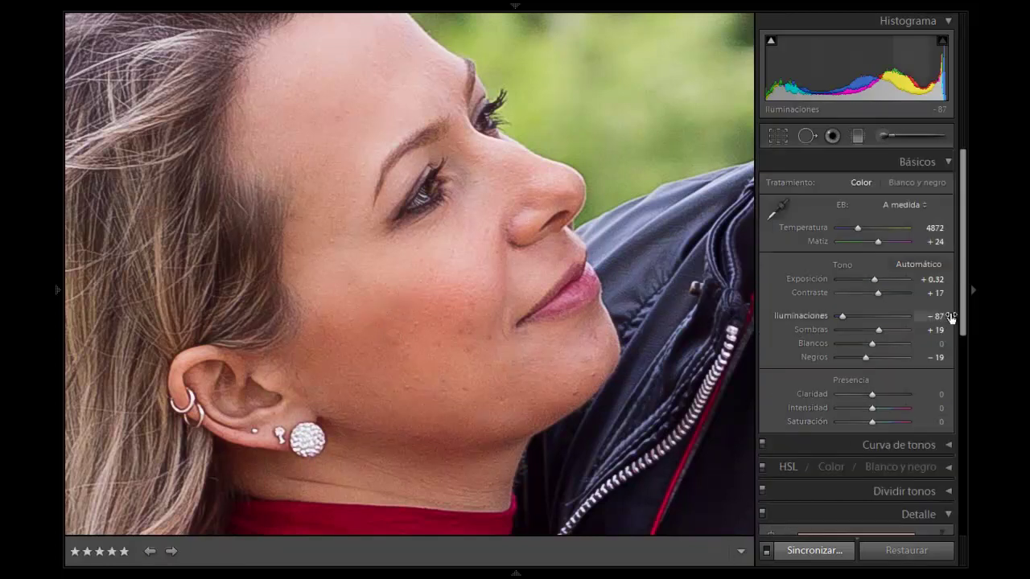
# - Show the Detalle sharpening settings (Cantidad 101, Radio 2.2) and zoom back out to Fit
pyautogui.moveTo(963, 324); pyautogui.dragTo(963, 429)
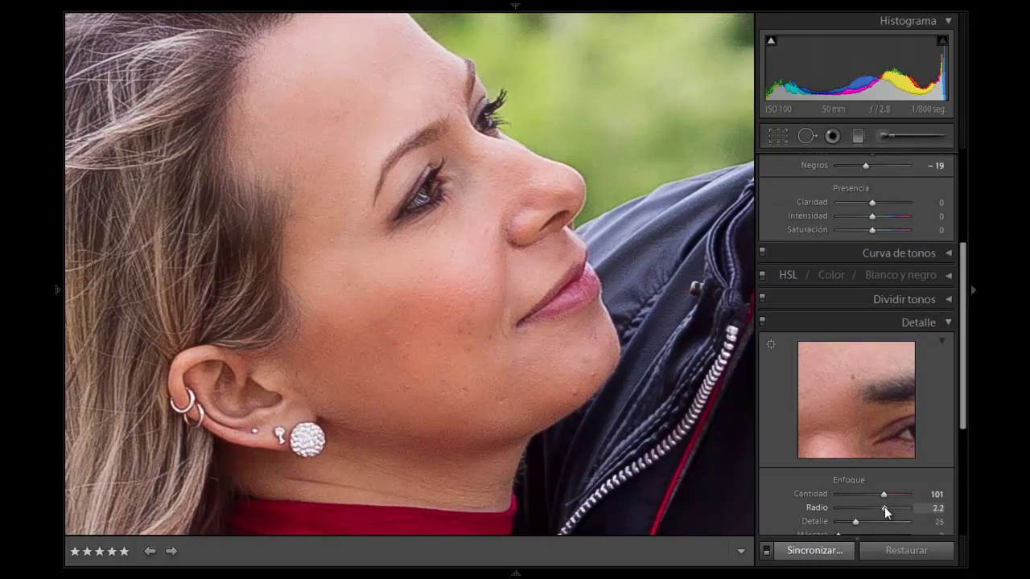
pyautogui.click(453, 318)
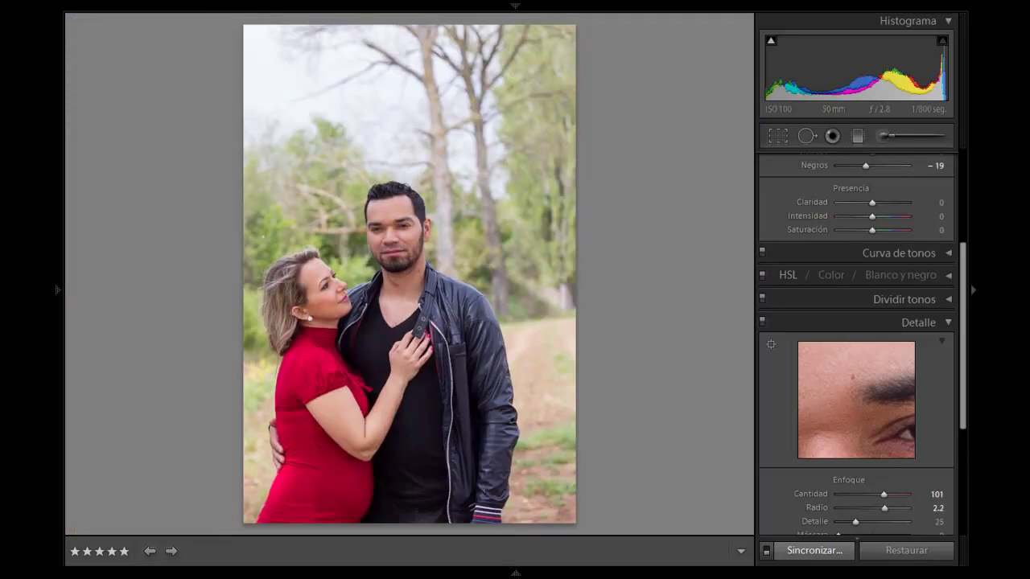
# - Open another couple portrait from the filmstrip and browse through the strip
pyautogui.click(515, 572)
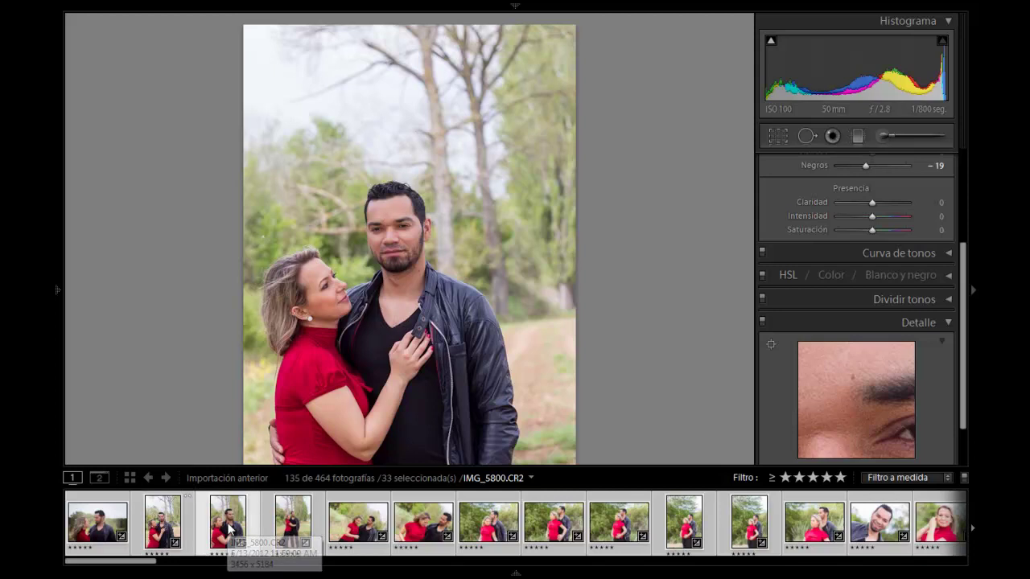
pyautogui.click(230, 523)
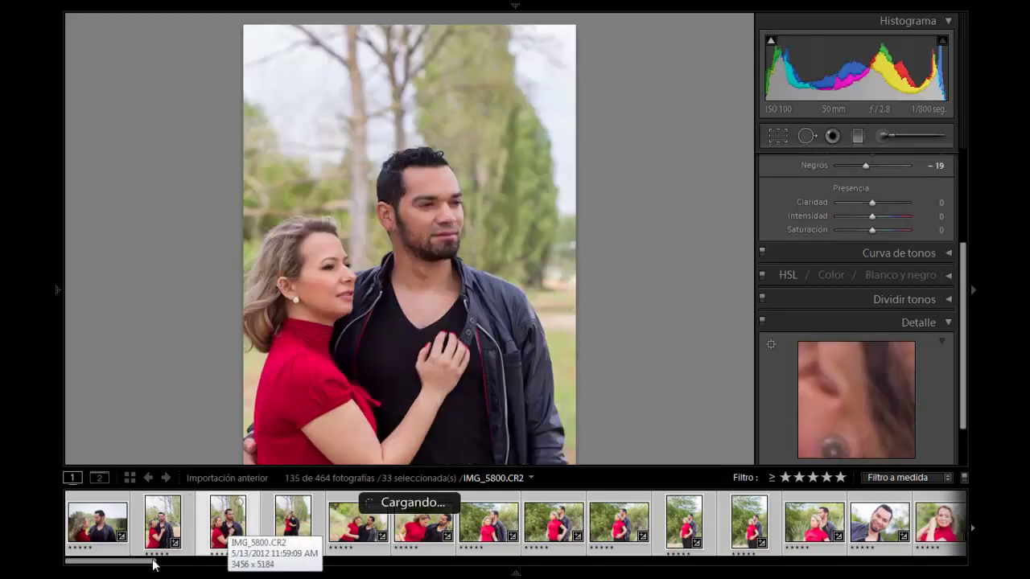
pyautogui.moveTo(145, 563)
pyautogui.mouseDown()
pyautogui.moveTo(444, 563)
pyautogui.moveTo(295, 570)
pyautogui.moveTo(345, 570)
pyautogui.mouseUp()
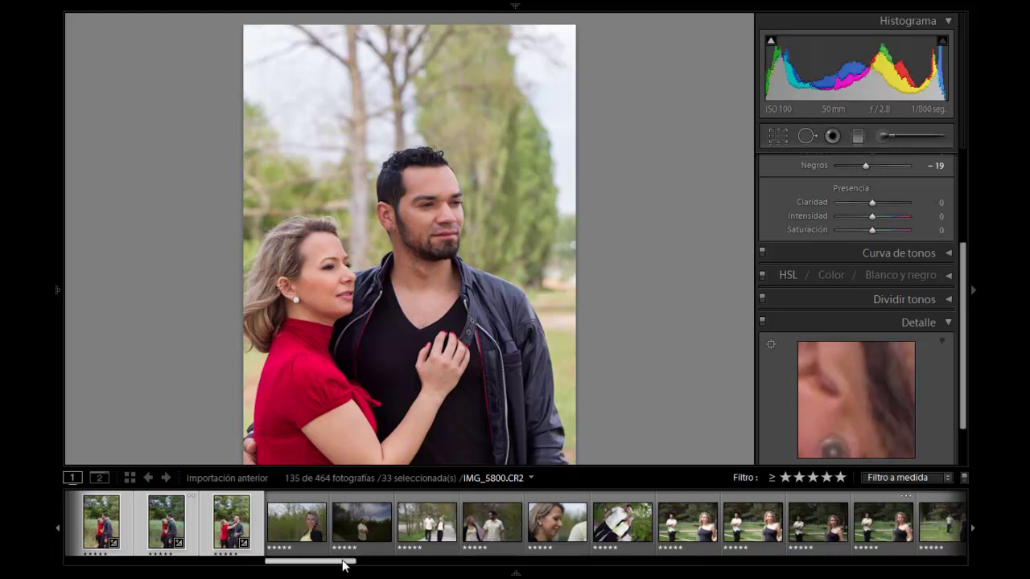
pyautogui.moveTo(343, 566)
pyautogui.mouseDown()
pyautogui.moveTo(386, 563)
pyautogui.moveTo(125, 561)
pyautogui.mouseUp()
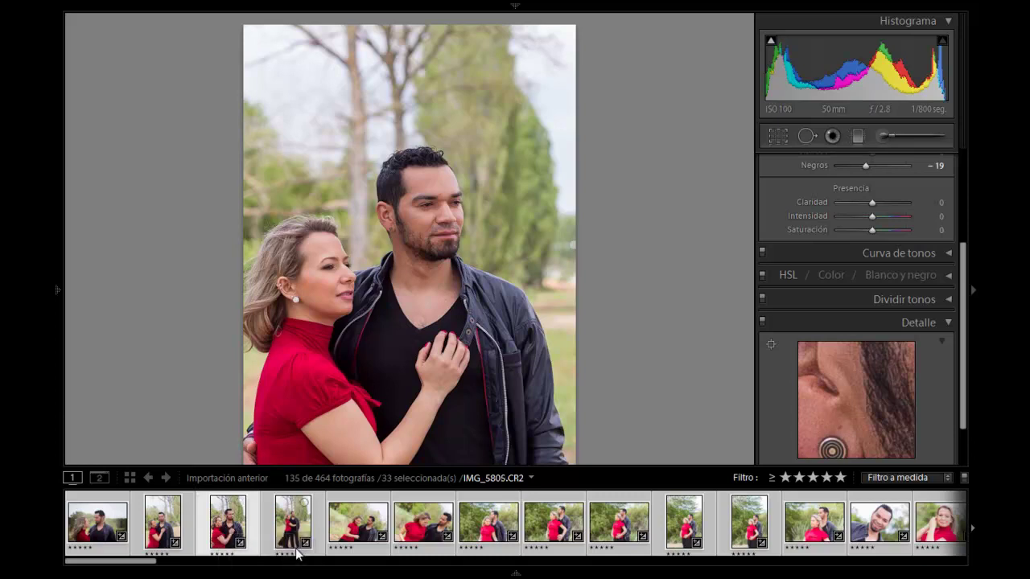
pyautogui.moveTo(133, 563); pyautogui.dragTo(320, 576)
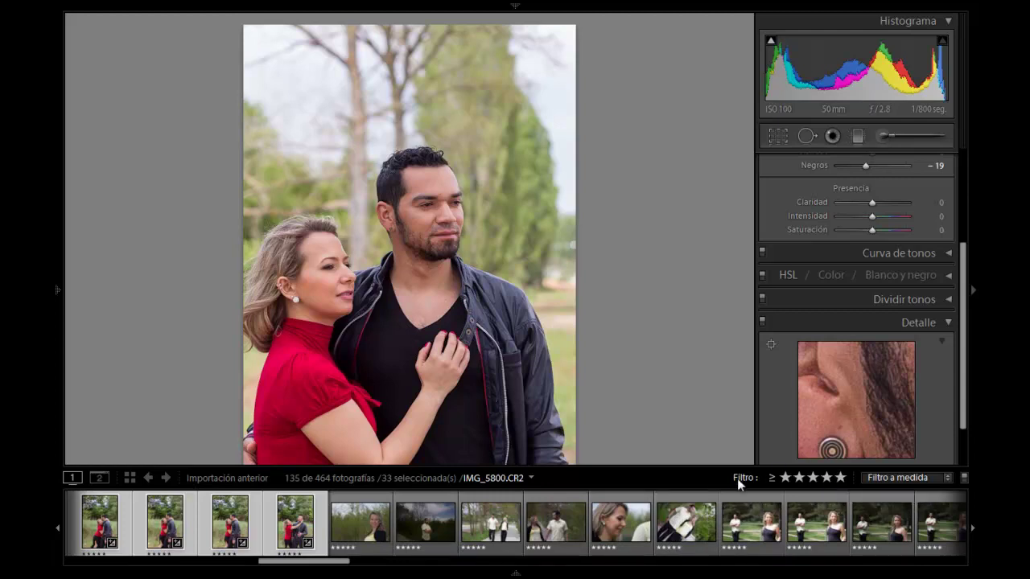
pyautogui.moveTo(308, 566); pyautogui.dragTo(53, 570)
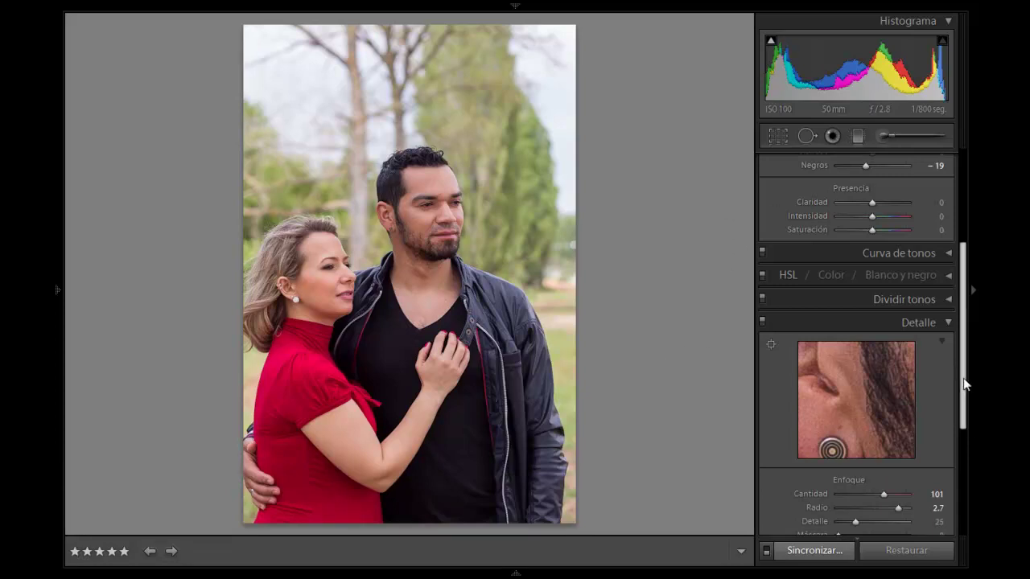
# - Lower the Enfoque Cantidad from 101 to 91, then return to the Básicos panel
pyautogui.moveTo(877, 494)
pyautogui.mouseDown()
pyautogui.moveTo(852, 494)
pyautogui.moveTo(880, 495)
pyautogui.mouseUp()
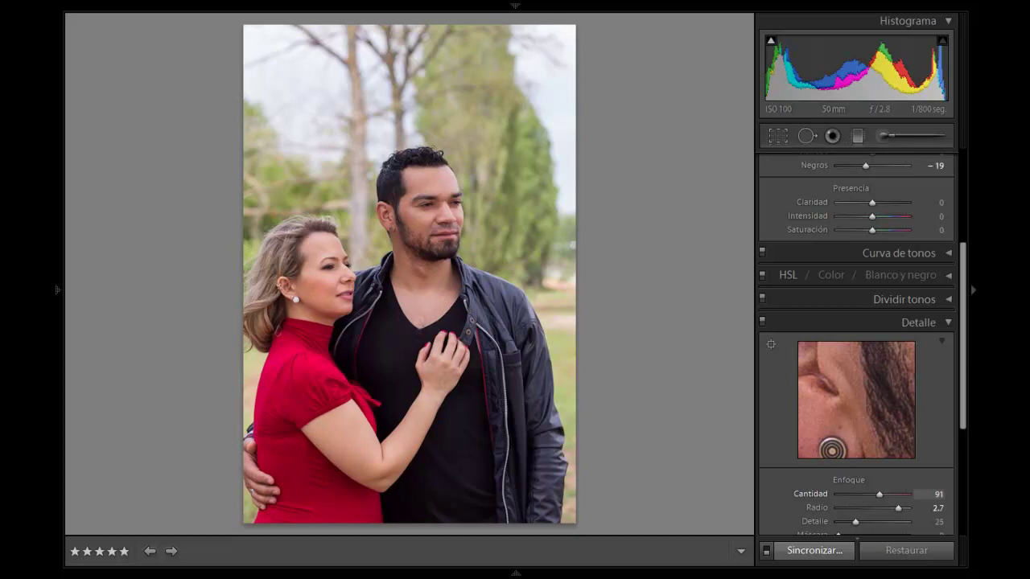
pyautogui.moveTo(967, 399); pyautogui.dragTo(968, 250)
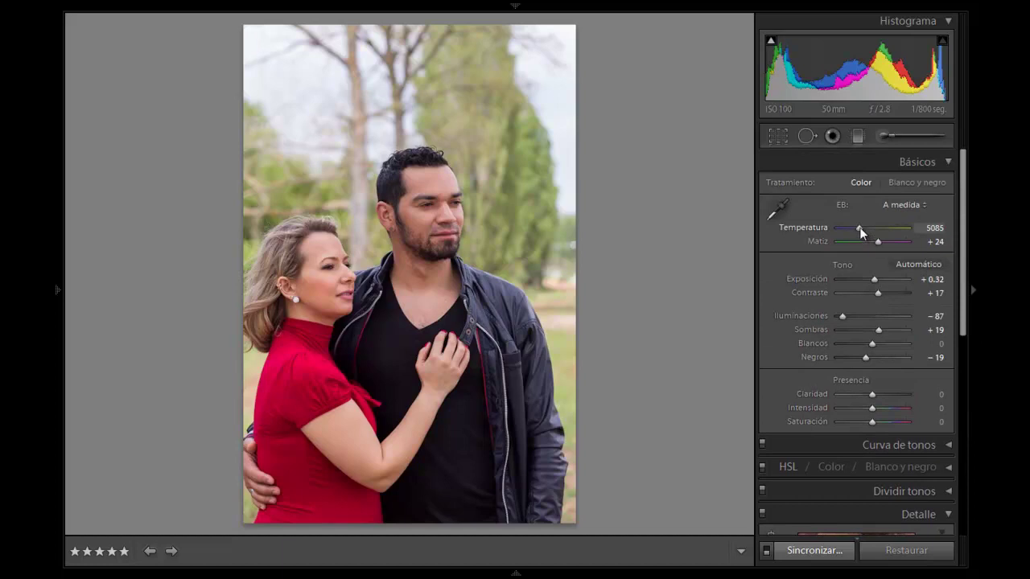
# - Cool Temperatura from 5085 to 4766 and briefly zoom in on the woman's face
pyautogui.moveTo(860, 228); pyautogui.dragTo(858, 229)
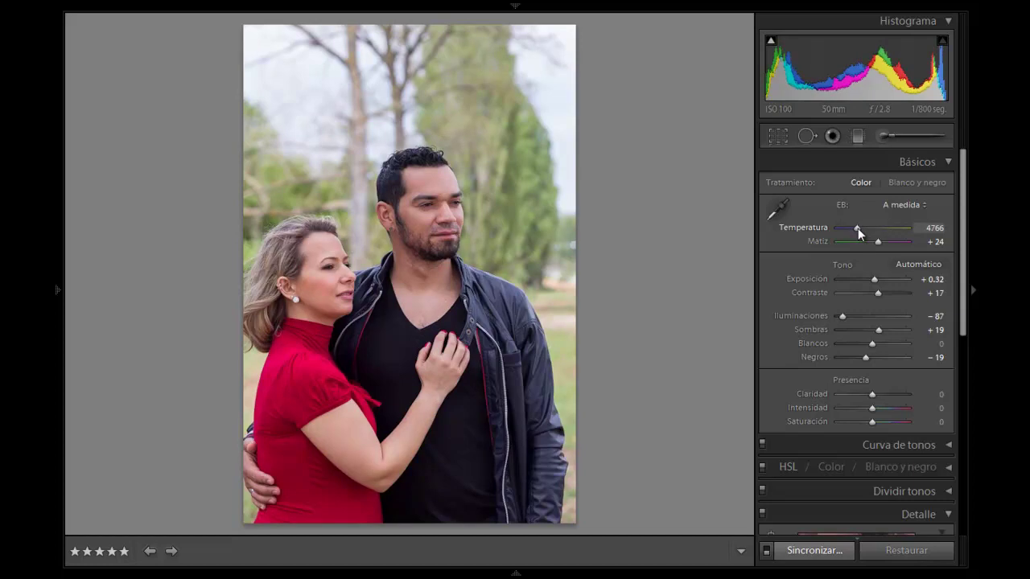
pyautogui.click(328, 263)
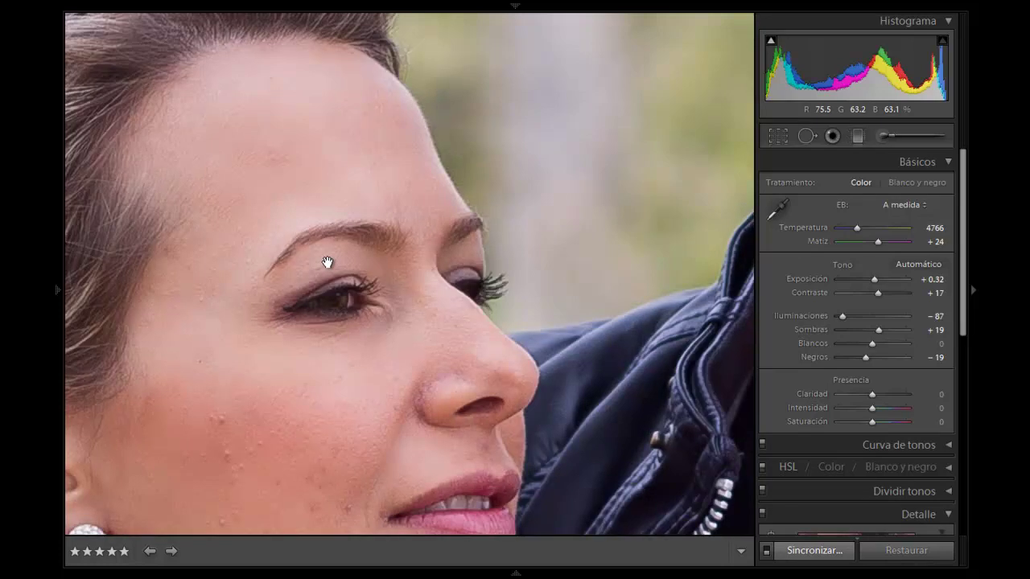
pyautogui.click(327, 263)
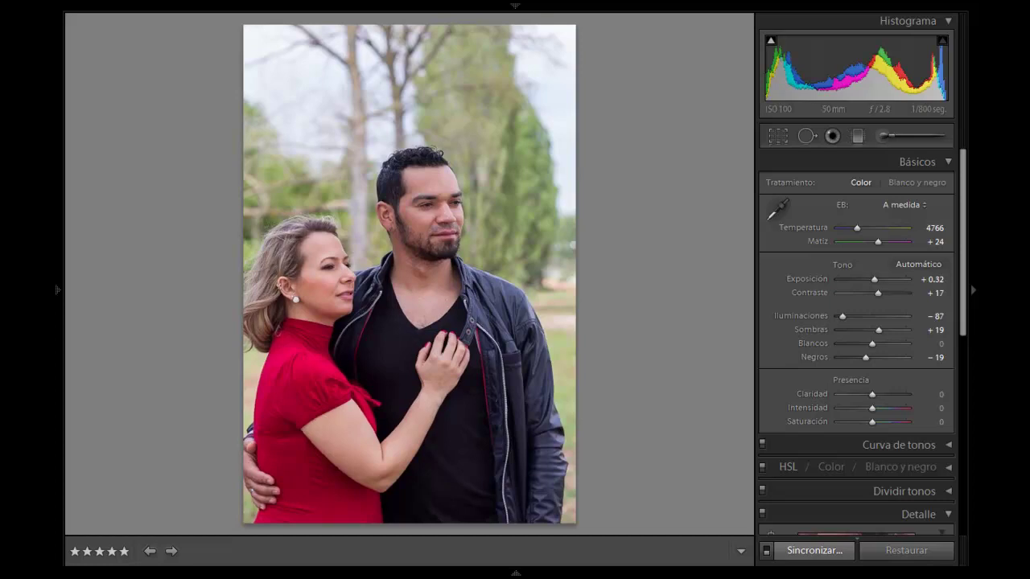
pyautogui.moveTo(515, 563)
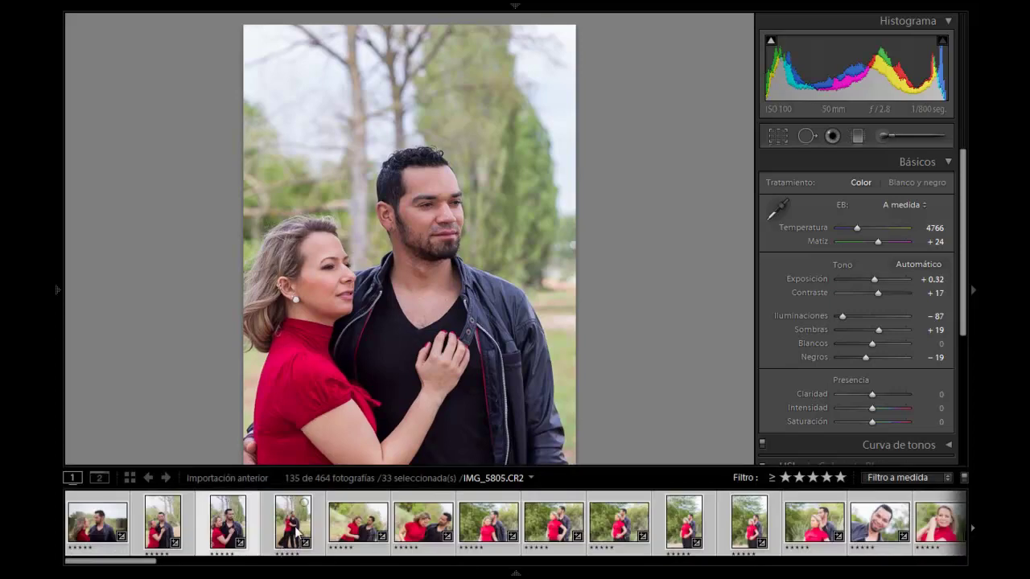
# - Give the full-body couple portrait on the path the previous photo's cooler 4766 temperature
pyautogui.click(296, 532)
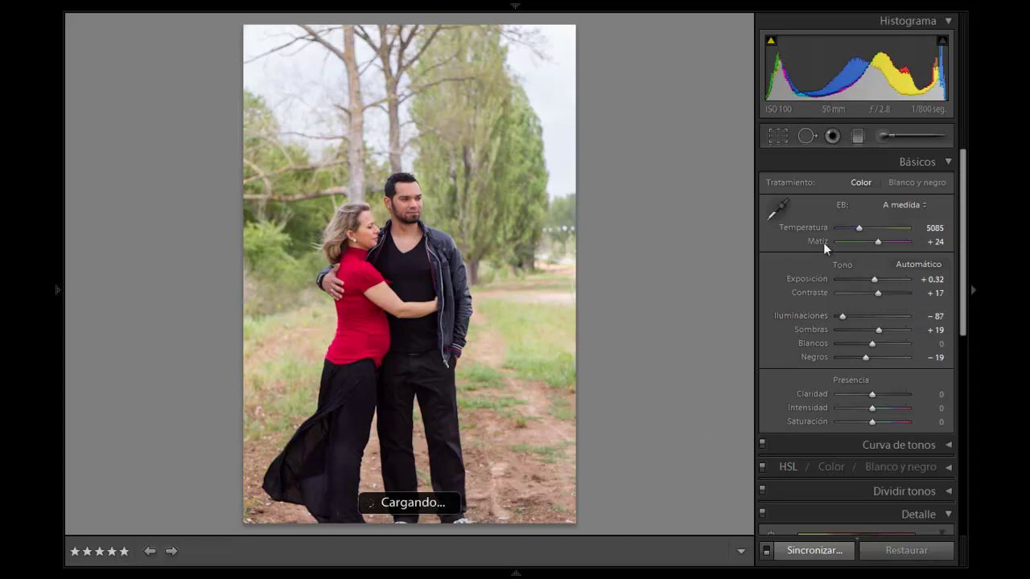
pyautogui.press('Down')
pyautogui.press('Down')
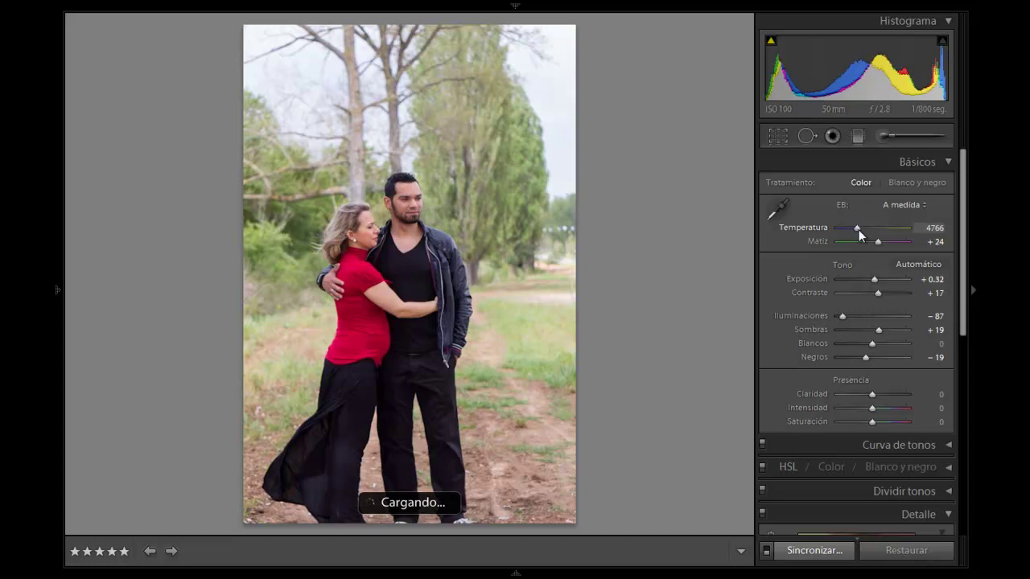